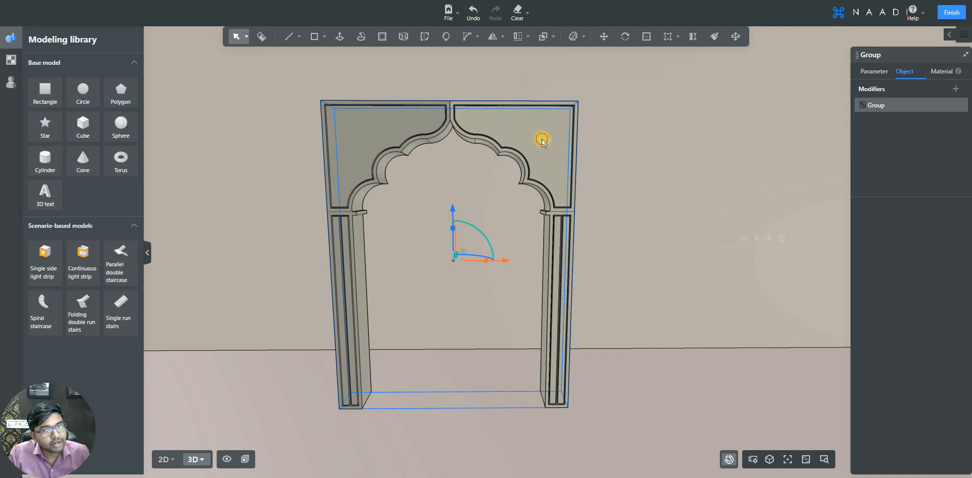
Step: Open the arch group and its right half for editing, and select the recessed corner panel face above the curve
{"action": "double_click", "coordinate": [542, 139]}
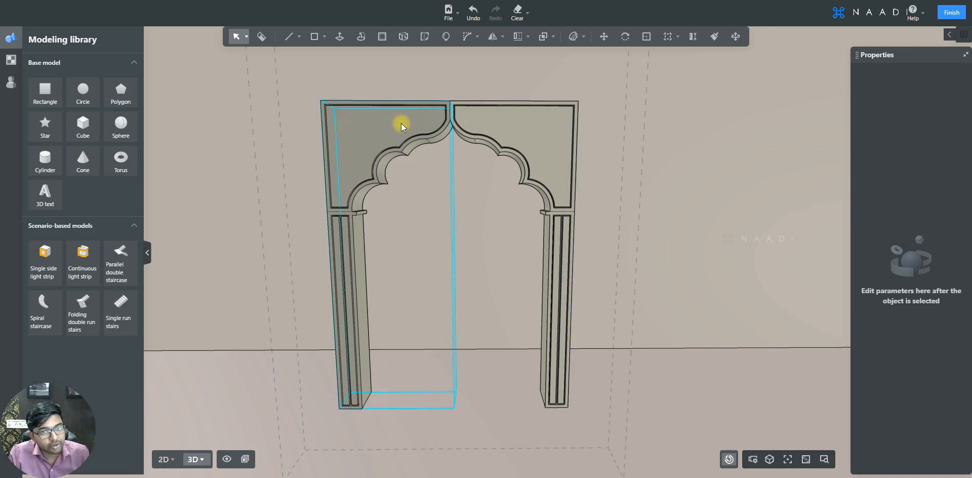
{"action": "left_click", "coordinate": [494, 120]}
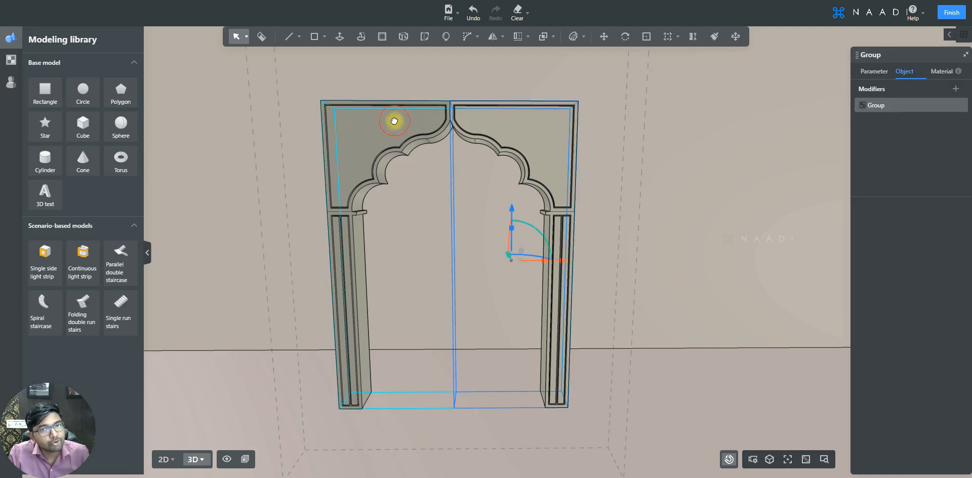
{"action": "left_click", "coordinate": [394, 122]}
{"action": "left_click", "coordinate": [512, 131]}
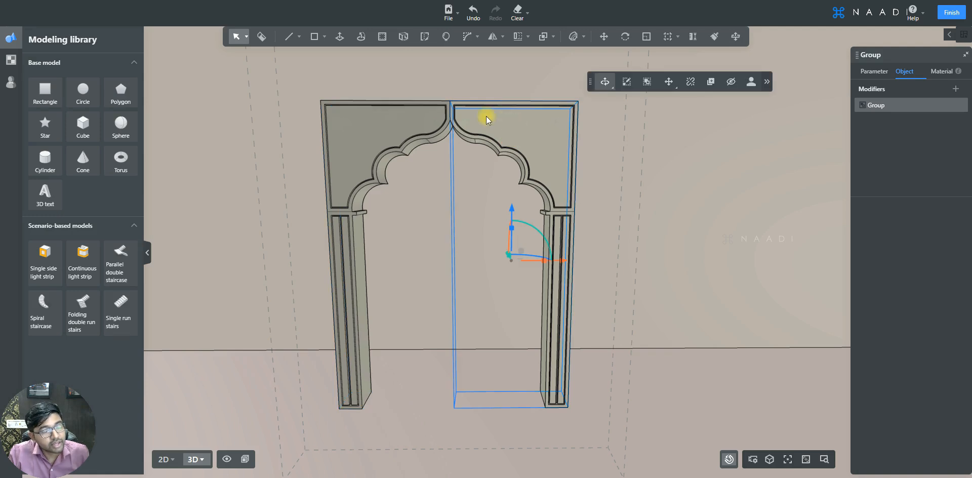
{"action": "double_click", "coordinate": [530, 126]}
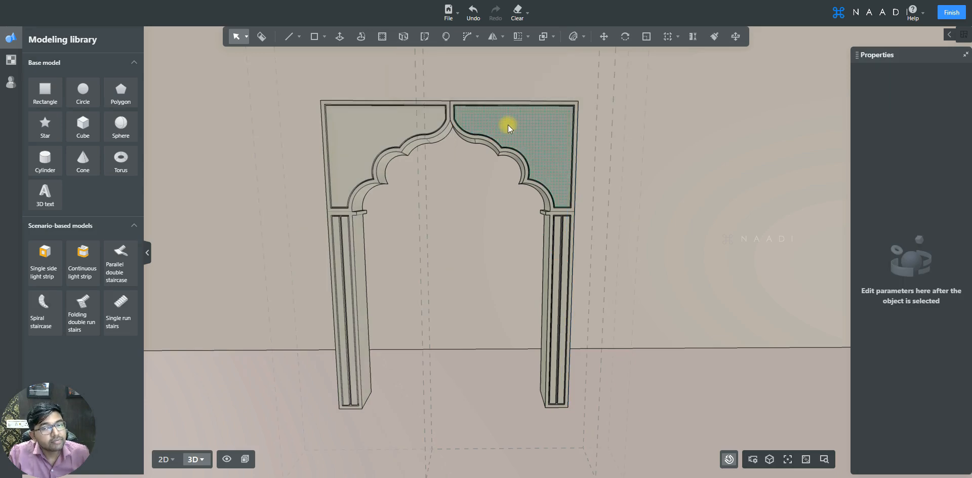
{"action": "scroll", "coordinate": [520, 127], "scroll_direction": "up", "scroll_amount": 5}
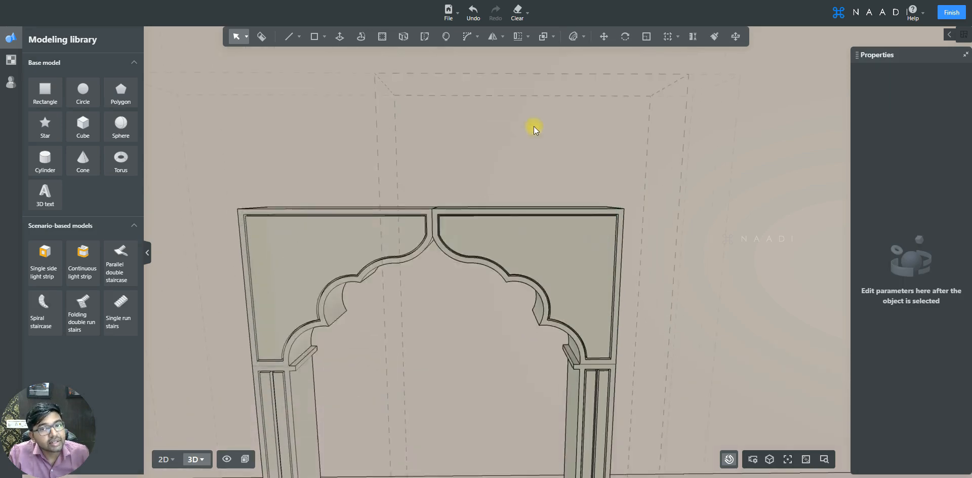
{"action": "left_click", "coordinate": [557, 254]}
{"action": "scroll", "coordinate": [577, 178], "scroll_direction": "up", "scroll_amount": 3}
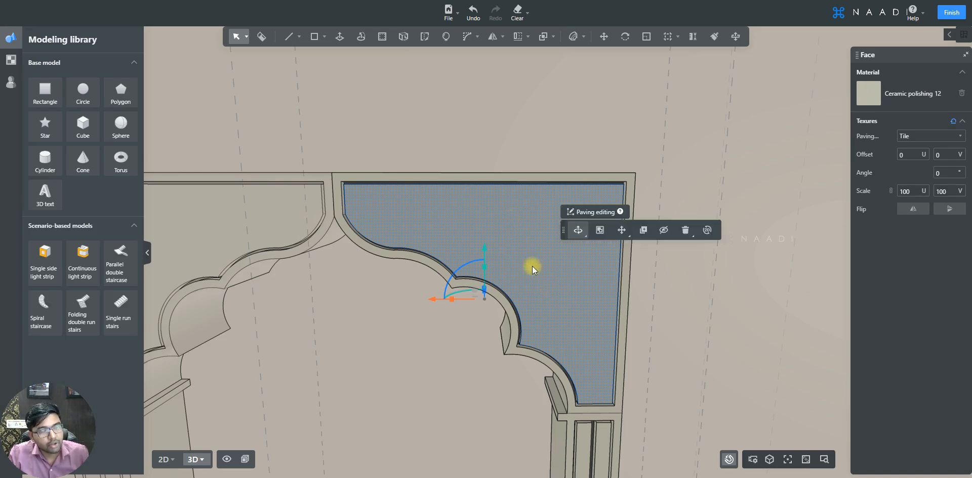
Step: Browse the marble materials in the Stone category of the material library
{"action": "left_click", "coordinate": [11, 60]}
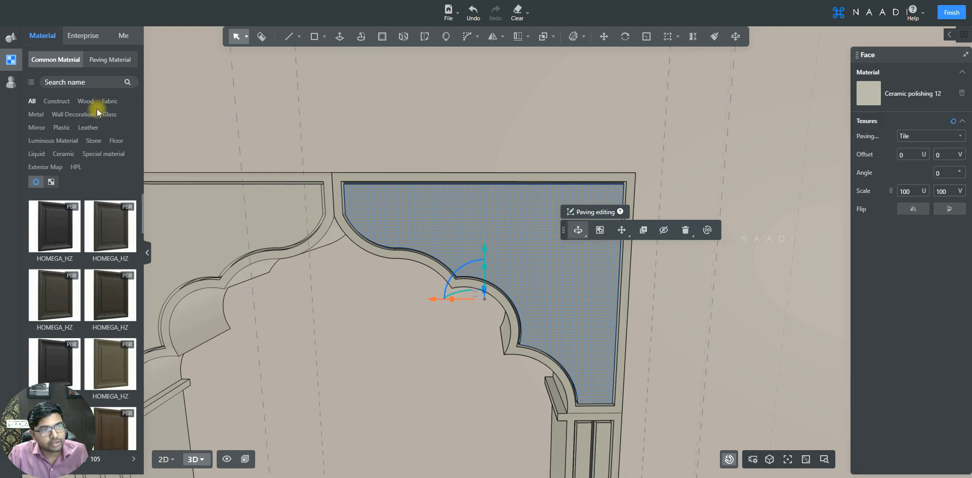
{"action": "left_click", "coordinate": [94, 143]}
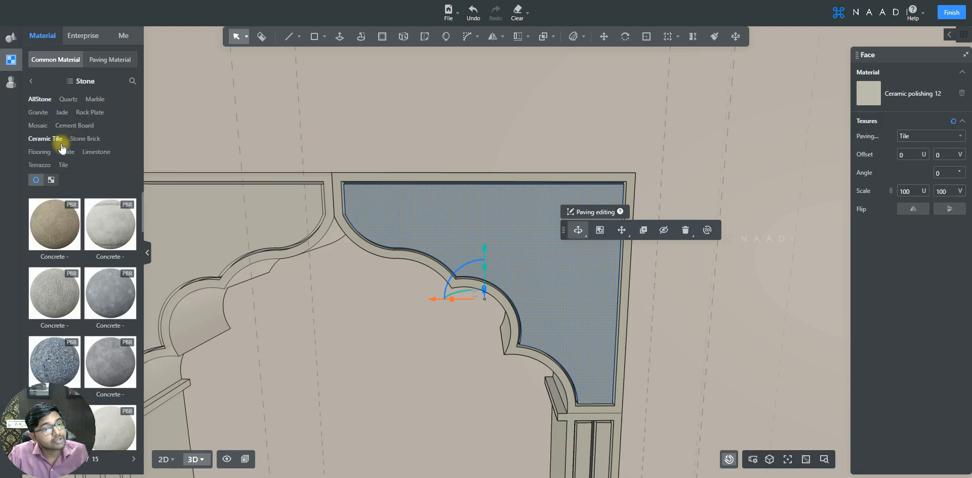
{"action": "left_click", "coordinate": [96, 99]}
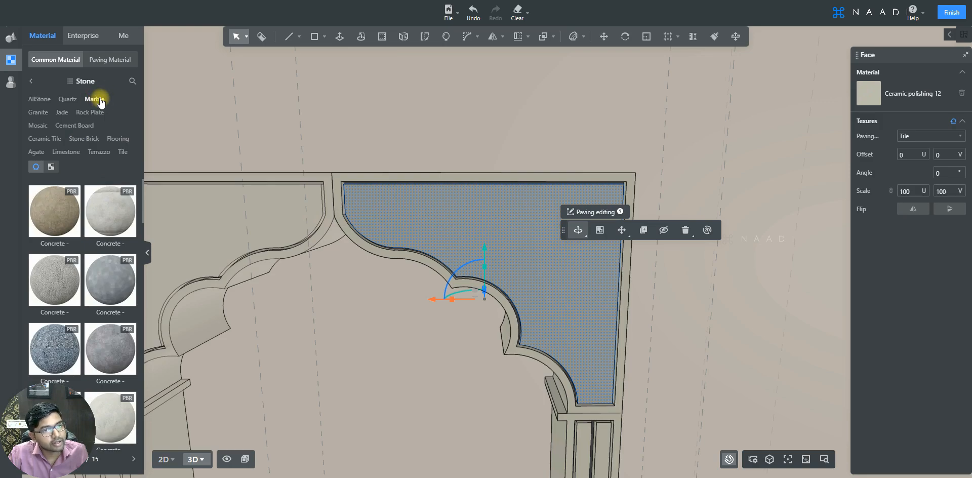
{"action": "scroll", "coordinate": [97, 229], "scroll_direction": "down", "scroll_amount": 5}
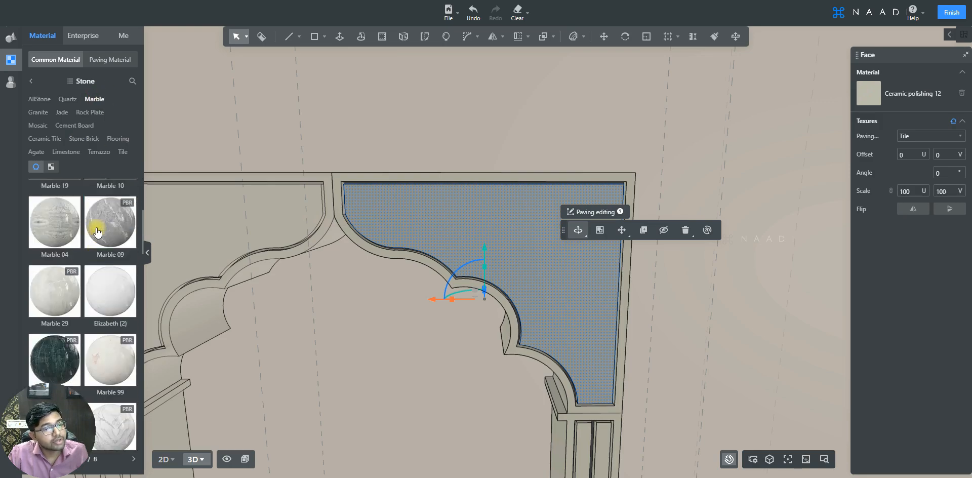
{"action": "scroll", "coordinate": [98, 232], "scroll_direction": "down", "scroll_amount": 8}
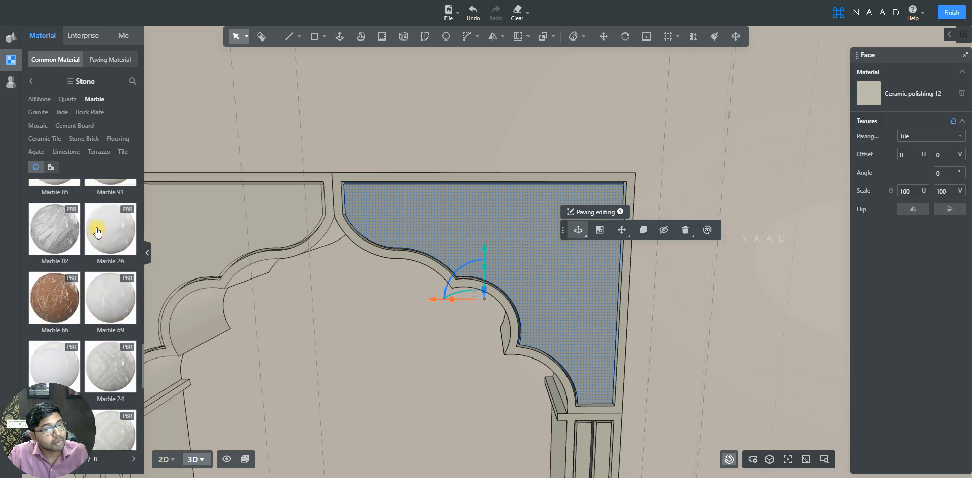
{"action": "scroll", "coordinate": [97, 232], "scroll_direction": "down", "scroll_amount": 3}
{"action": "scroll", "coordinate": [97, 245], "scroll_direction": "down", "scroll_amount": 3}
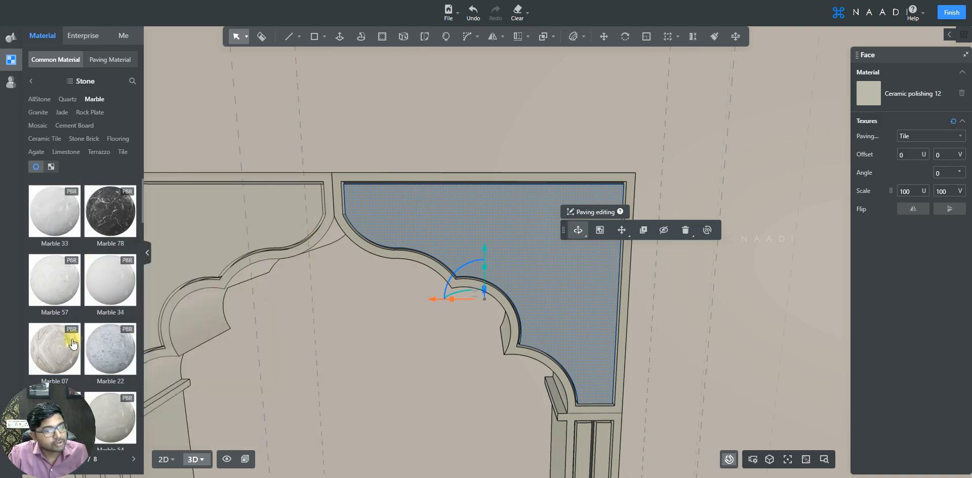
Step: Apply Marble 07 to the right half's recessed corner panel and leave the group's editing mode
{"action": "left_click", "coordinate": [50, 346]}
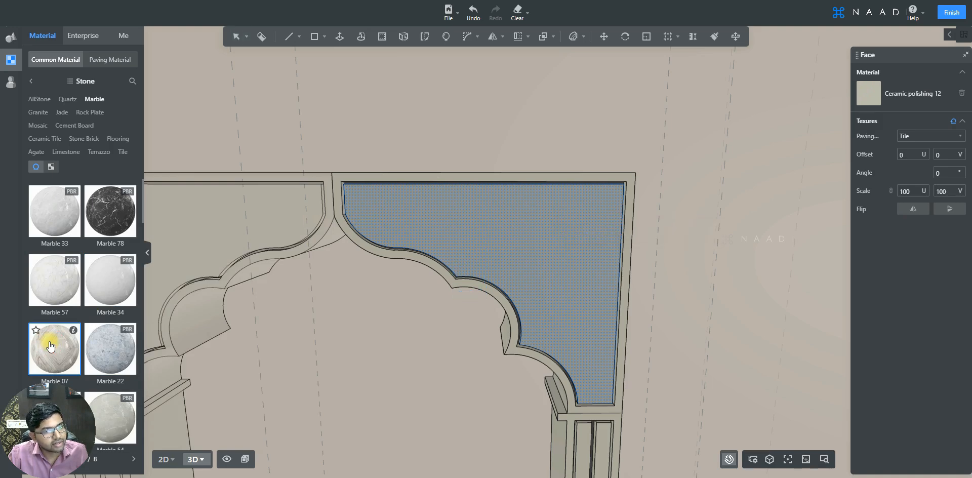
{"action": "left_click", "coordinate": [526, 221]}
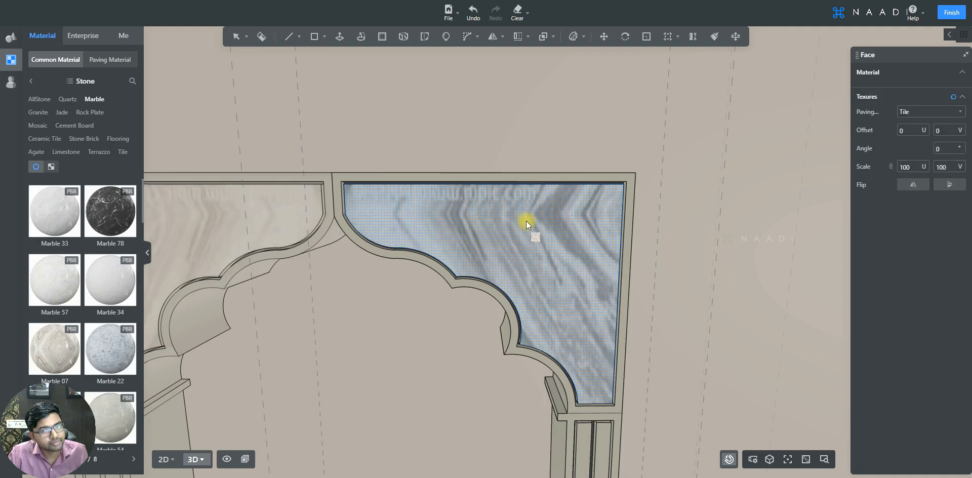
{"action": "scroll", "coordinate": [527, 221], "scroll_direction": "down", "scroll_amount": 5}
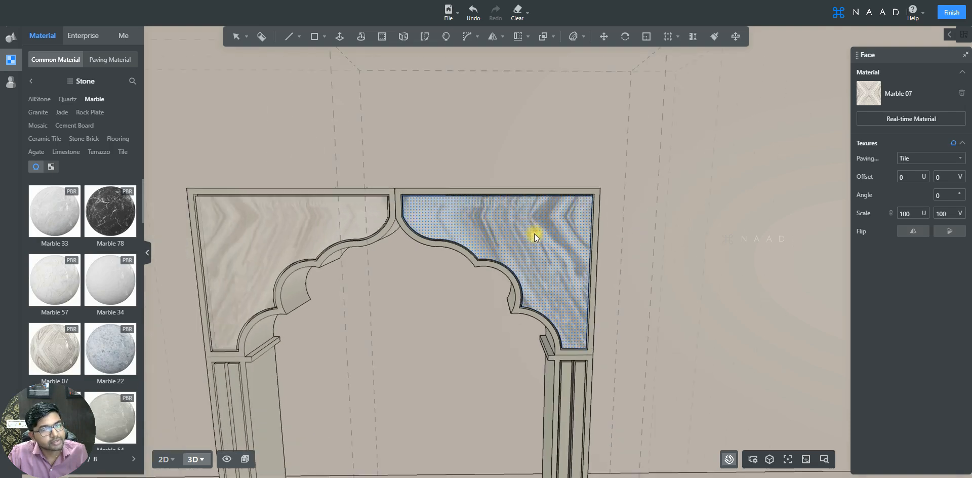
{"action": "scroll", "coordinate": [535, 234], "scroll_direction": "up", "scroll_amount": 1}
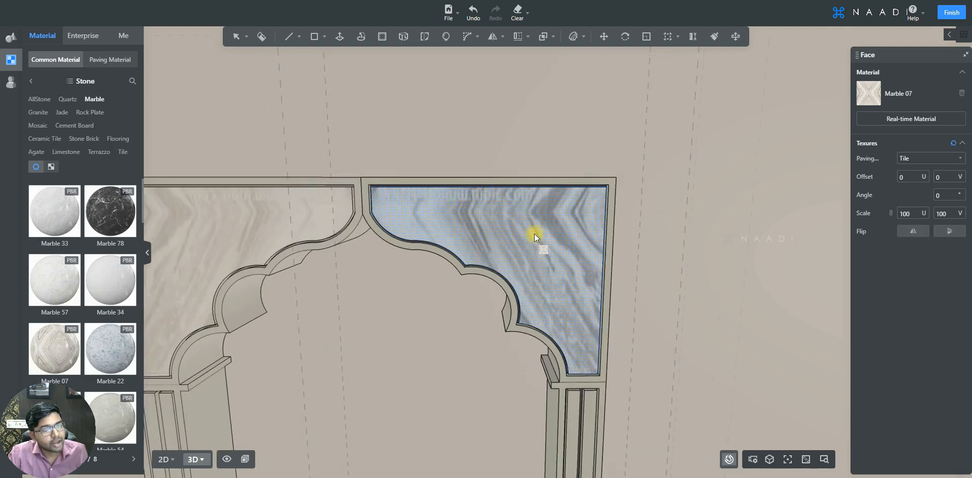
{"action": "scroll", "coordinate": [535, 234], "scroll_direction": "up", "scroll_amount": 1}
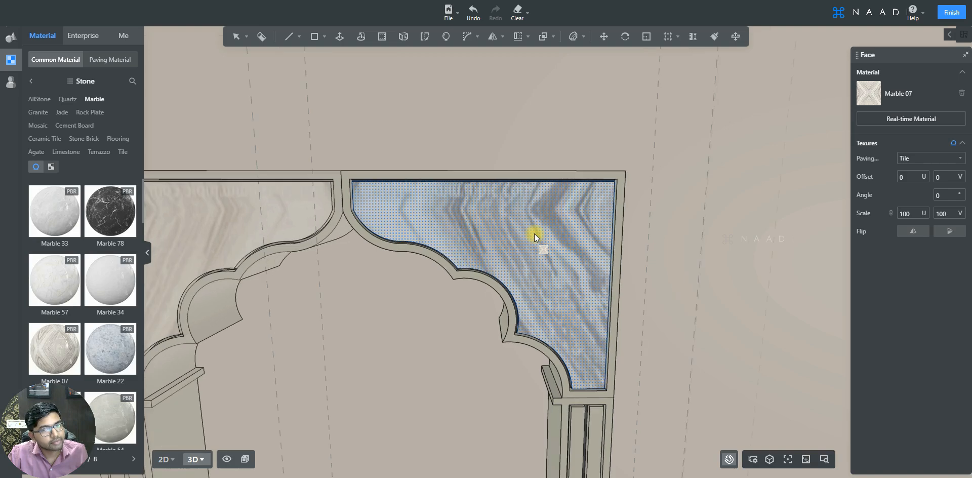
{"action": "scroll", "coordinate": [534, 234], "scroll_direction": "down", "scroll_amount": 2}
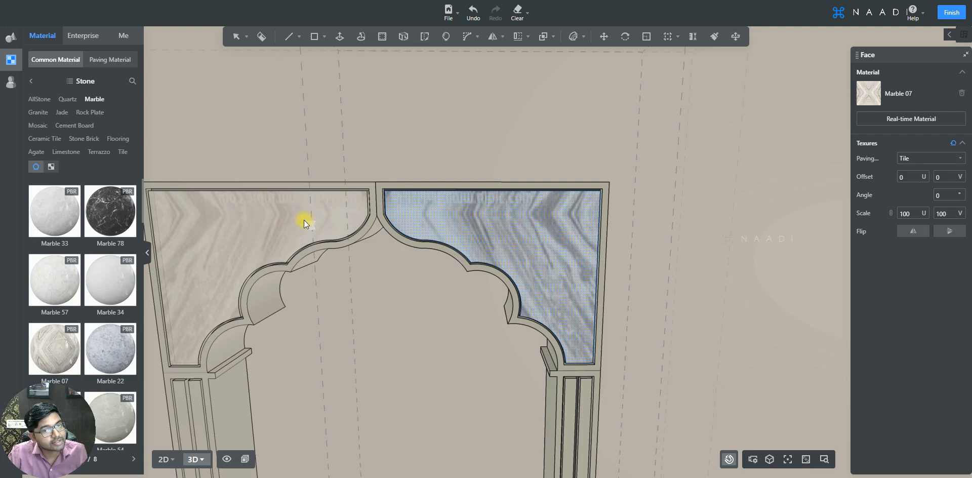
{"action": "key", "text": "Escape"}
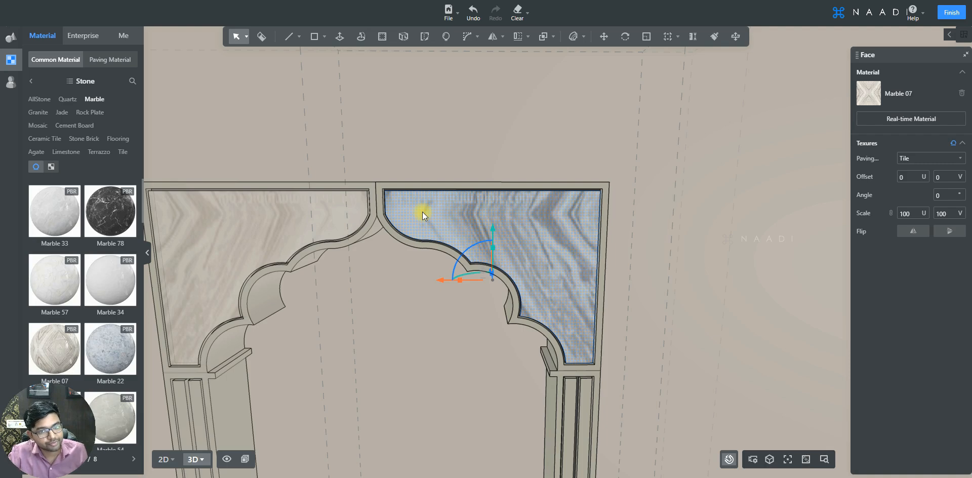
{"action": "key", "text": "Escape"}
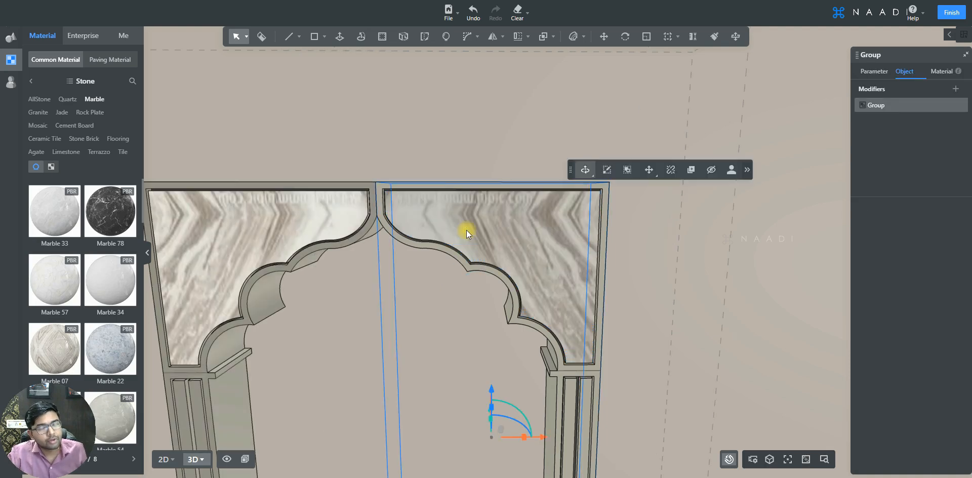
Step: Try disassociating the arch's left half from its linked instance and undo the change
{"action": "left_click", "coordinate": [324, 214]}
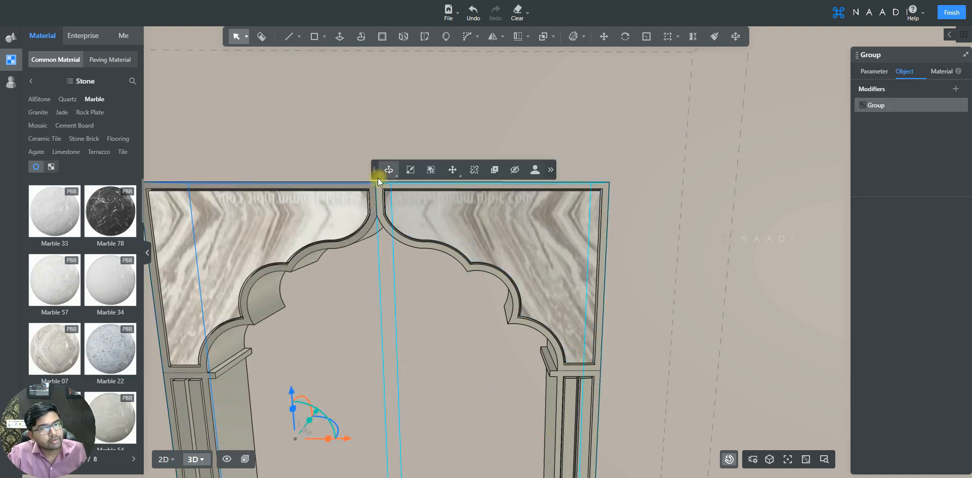
{"action": "left_click", "coordinate": [475, 171]}
{"action": "key", "text": "ctrl+z"}
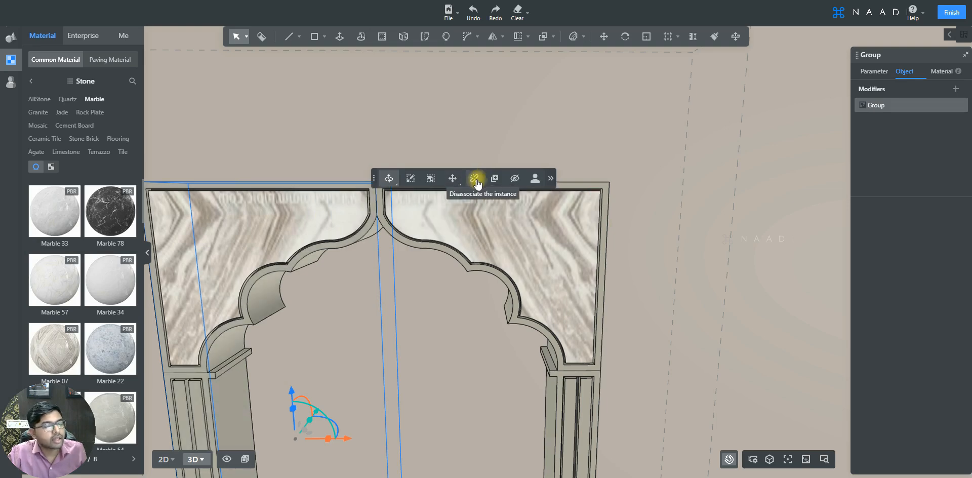
{"action": "left_click", "coordinate": [476, 180]}
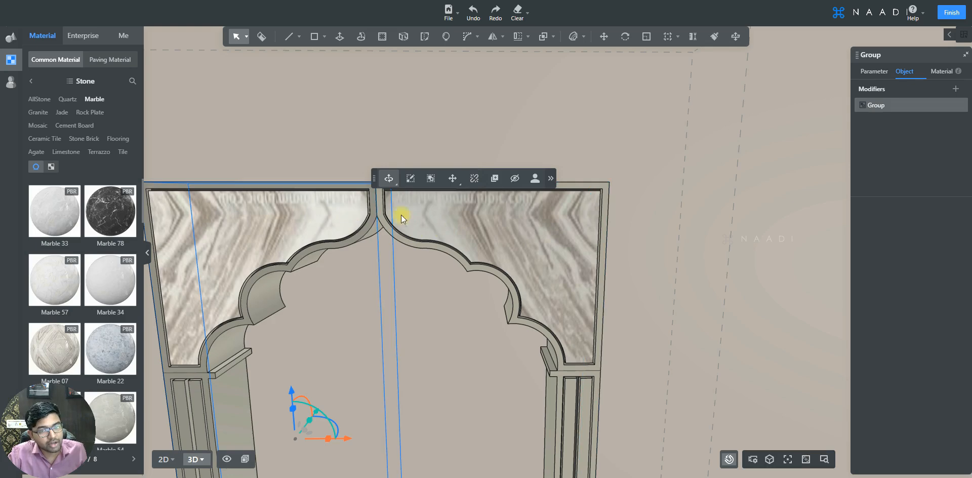
Step: Reopen the arch's right half and apply Marble 33 to its recessed corner panel face
{"action": "double_click", "coordinate": [451, 216]}
{"action": "left_click", "coordinate": [451, 213]}
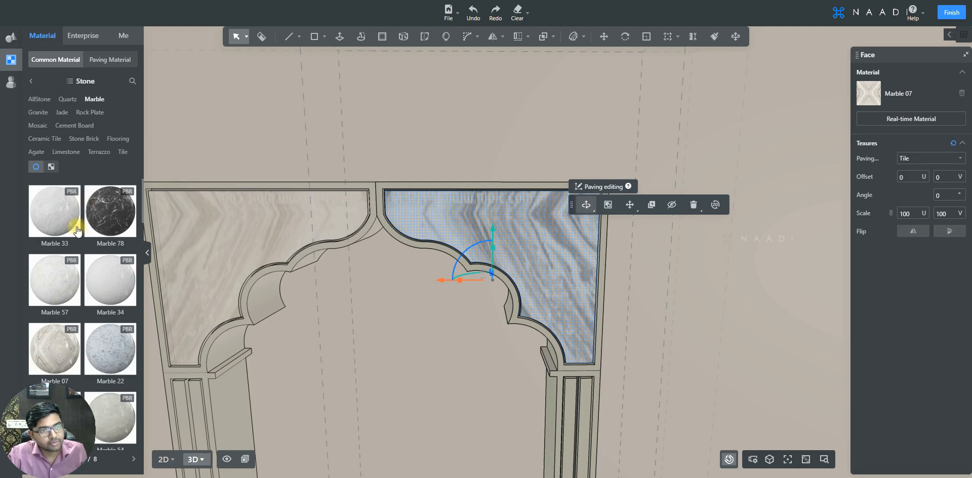
{"action": "left_click", "coordinate": [49, 217]}
{"action": "left_click", "coordinate": [515, 219]}
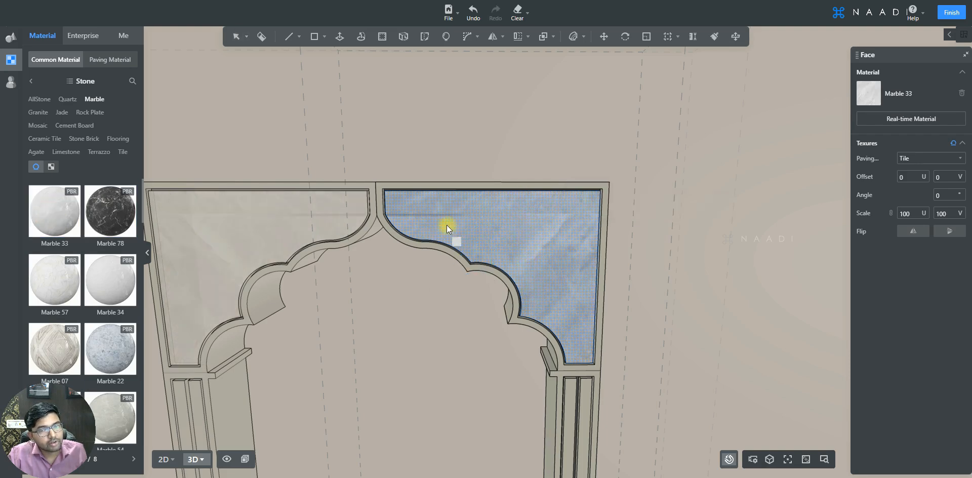
{"action": "key", "text": "ctrl+s"}
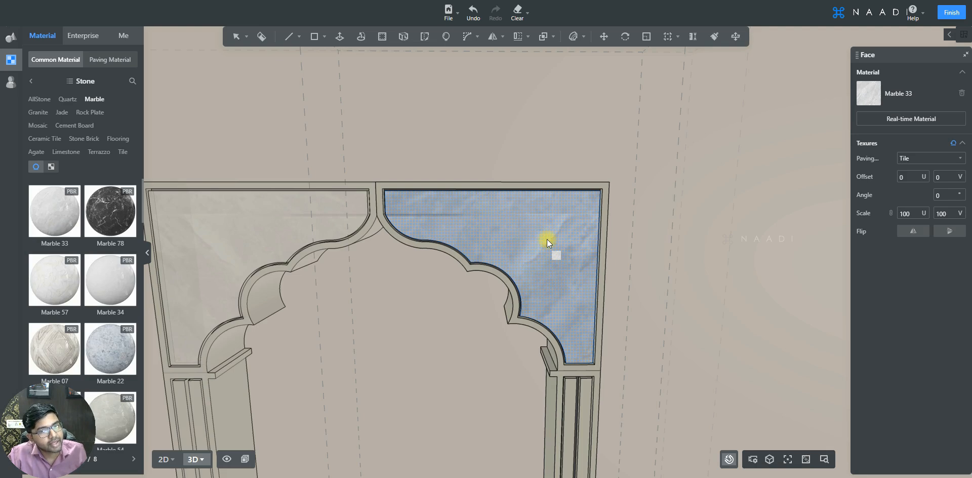
{"action": "key", "text": "space"}
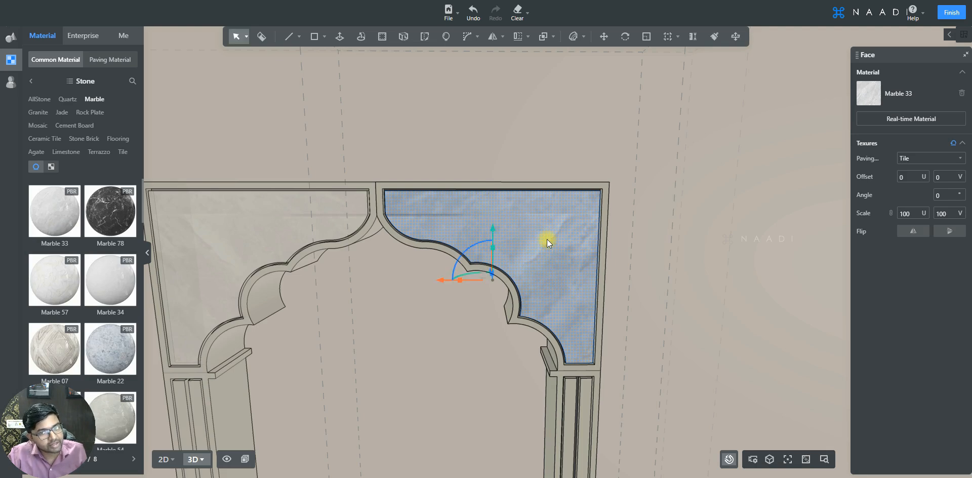
Step: Apply Marble 78 to the right half's scalloped frame border and the two vertical strips on its pillar
{"action": "left_click", "coordinate": [602, 242]}
{"action": "left_click", "coordinate": [603, 239]}
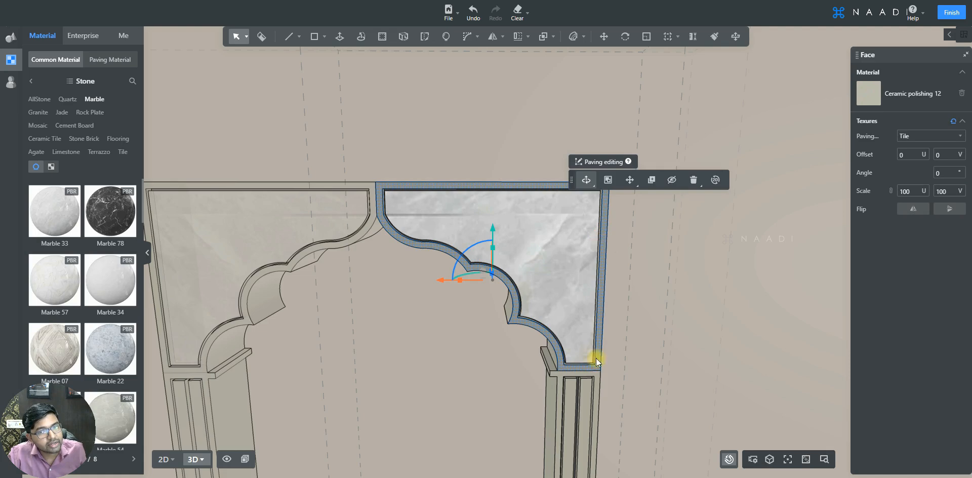
{"action": "left_click", "coordinate": [586, 387], "text": "ctrl"}
{"action": "left_click", "coordinate": [570, 390], "text": "ctrl"}
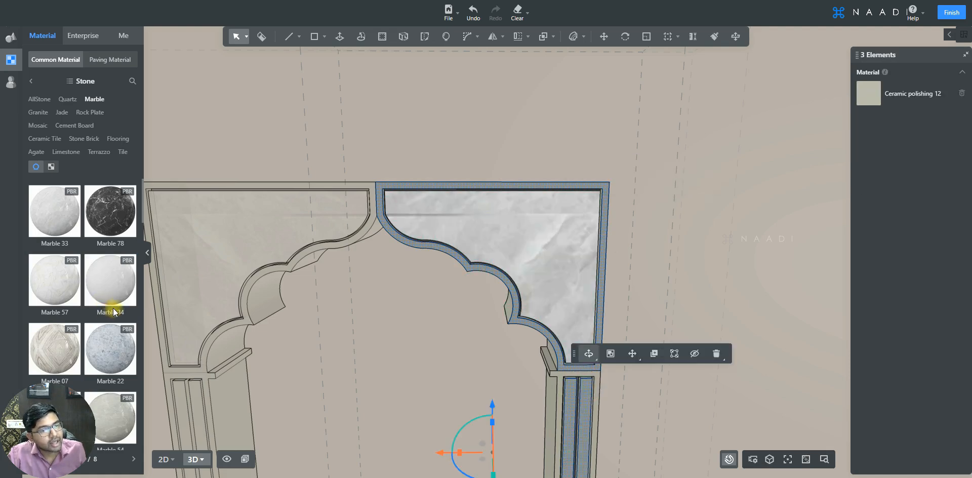
{"action": "left_click", "coordinate": [121, 218]}
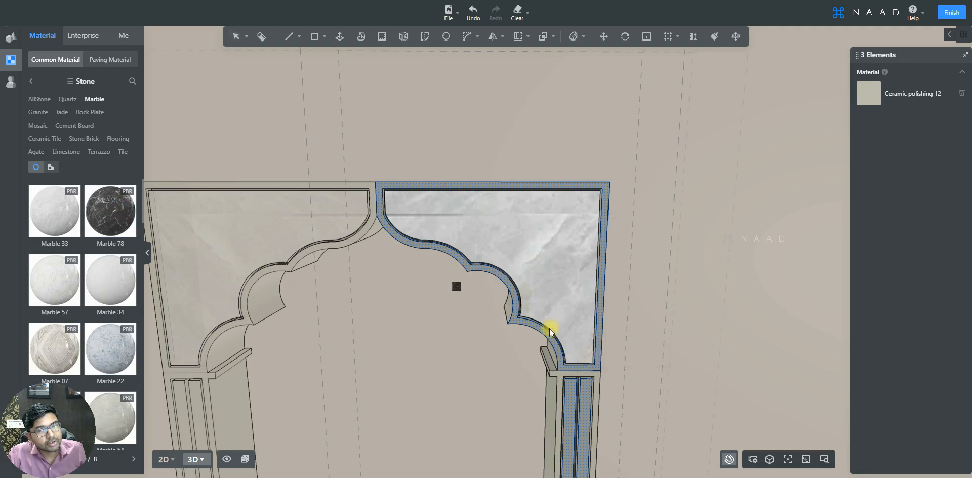
{"action": "left_click", "coordinate": [600, 327]}
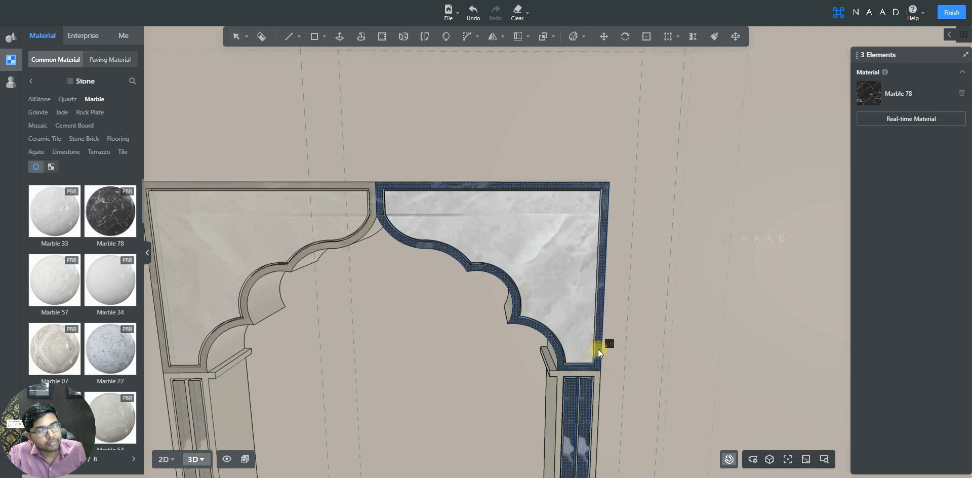
{"action": "key", "text": "e"}
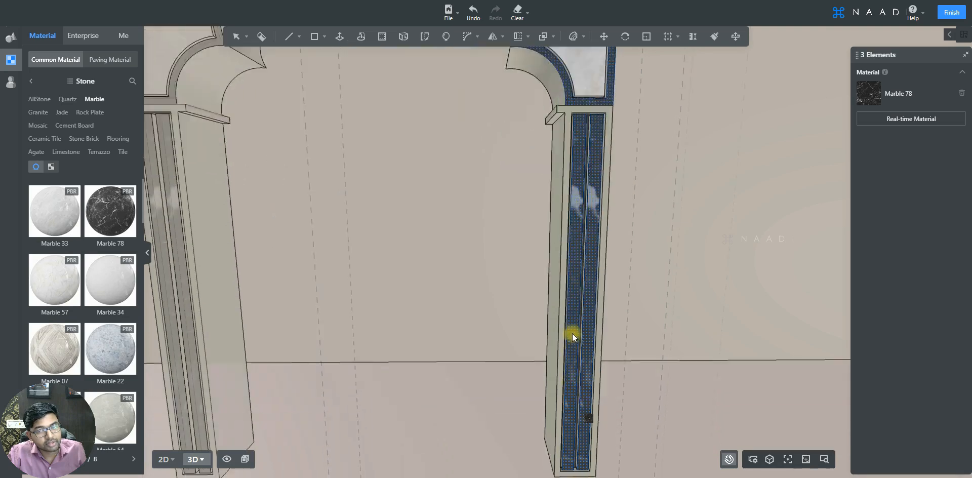
{"action": "key", "text": "q"}
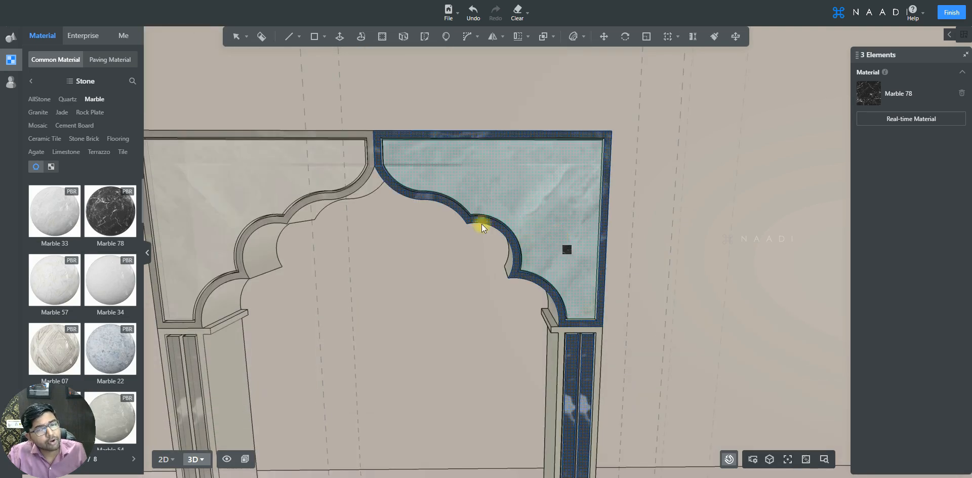
{"action": "key", "text": "space"}
Step: Select every element of the arch's right half and apply Marble 34 to the whole selection
{"action": "left_click", "coordinate": [521, 206]}
{"action": "middle_click_drag", "start_coordinate": [523, 202], "coordinate": [492, 304]}
{"action": "middle_click_drag", "start_coordinate": [551, 392], "coordinate": [556, 324]}
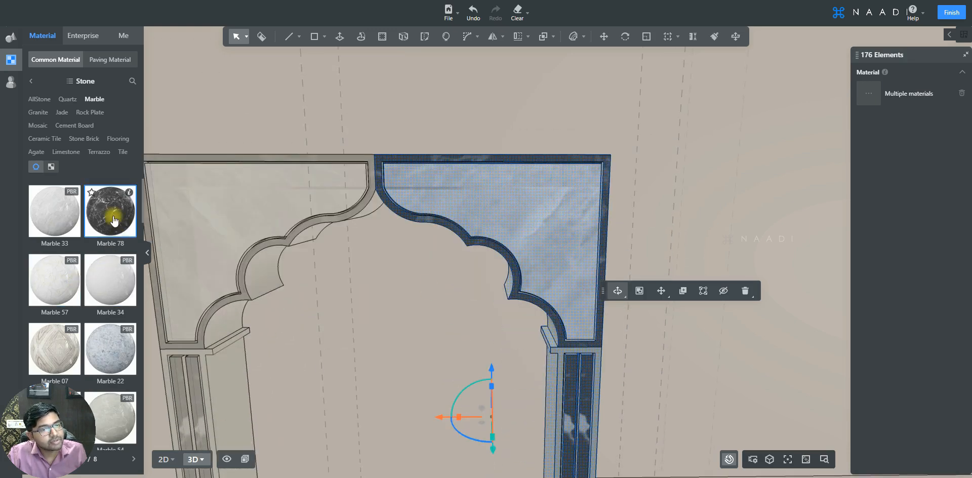
{"action": "left_click", "coordinate": [98, 282]}
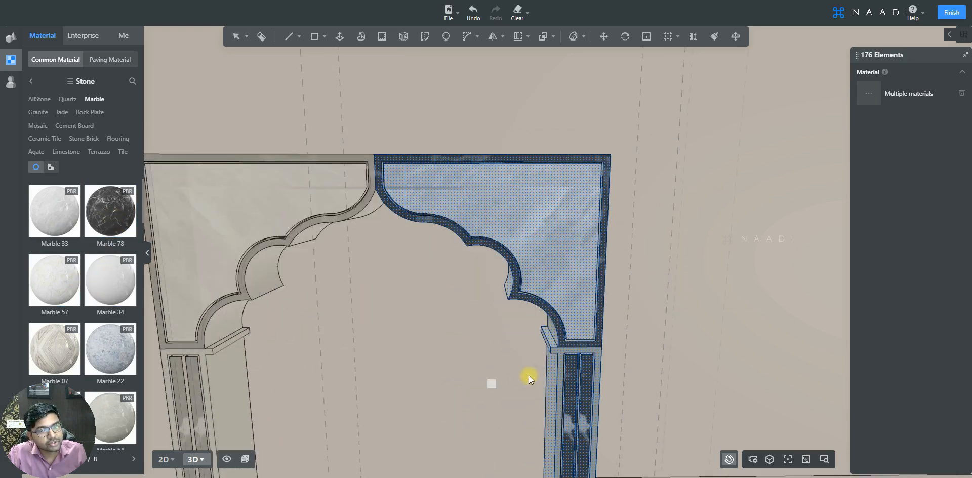
{"action": "left_click", "coordinate": [554, 365]}
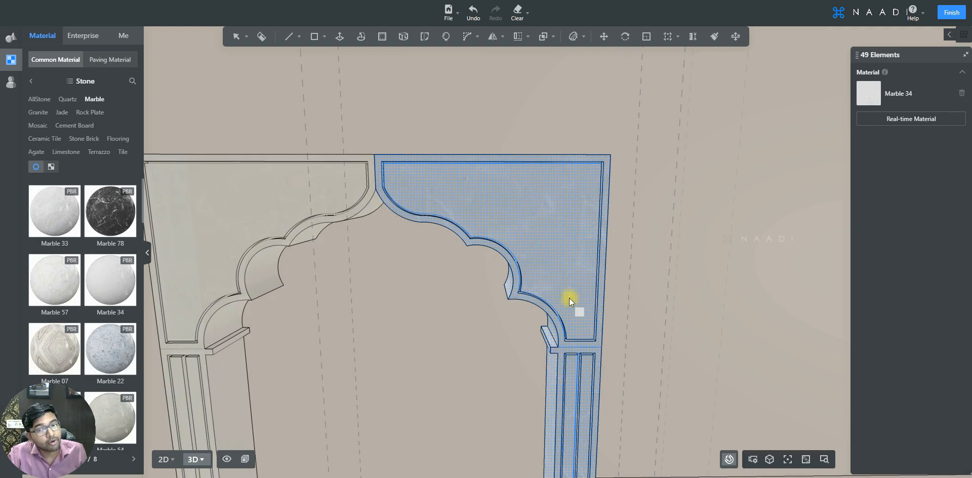
Step: Apply the uploaded material 40413 to all selected elements of the arch's right half
{"action": "scroll", "coordinate": [569, 297], "scroll_direction": "down", "scroll_amount": 5}
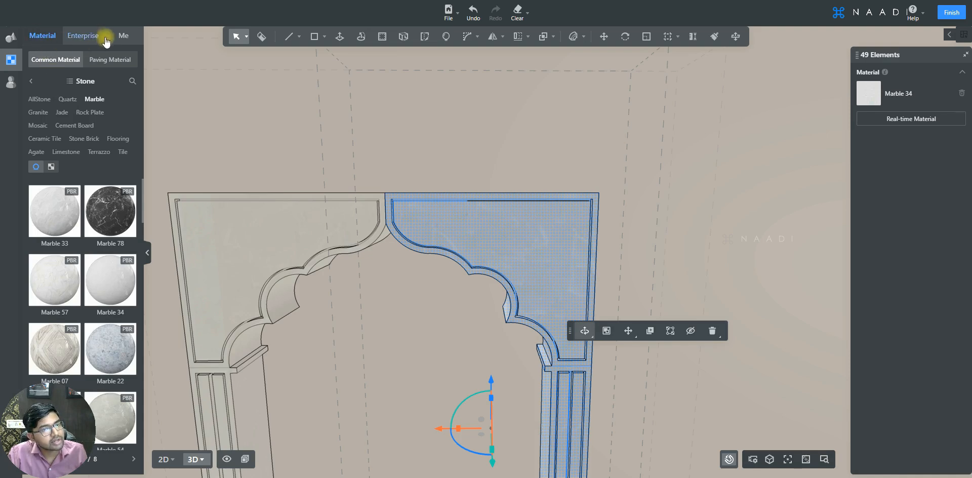
{"action": "left_click", "coordinate": [123, 37]}
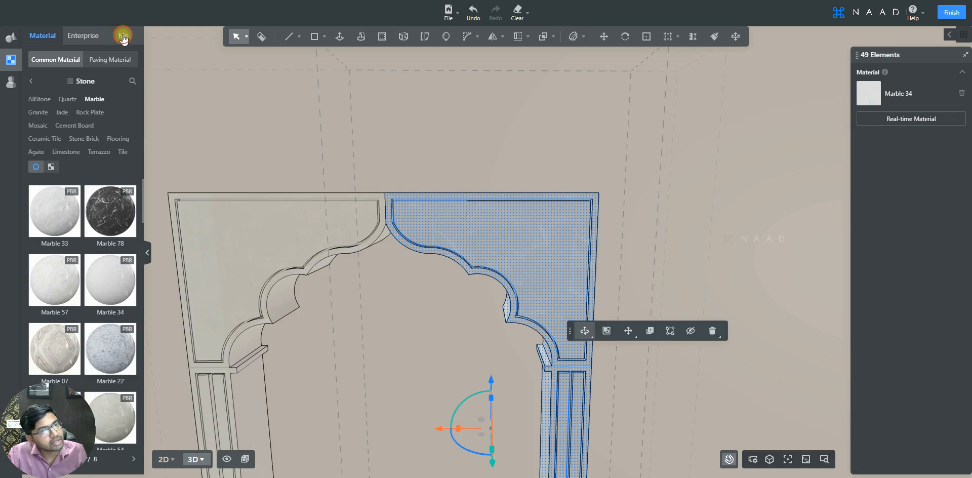
{"action": "left_click", "coordinate": [111, 60]}
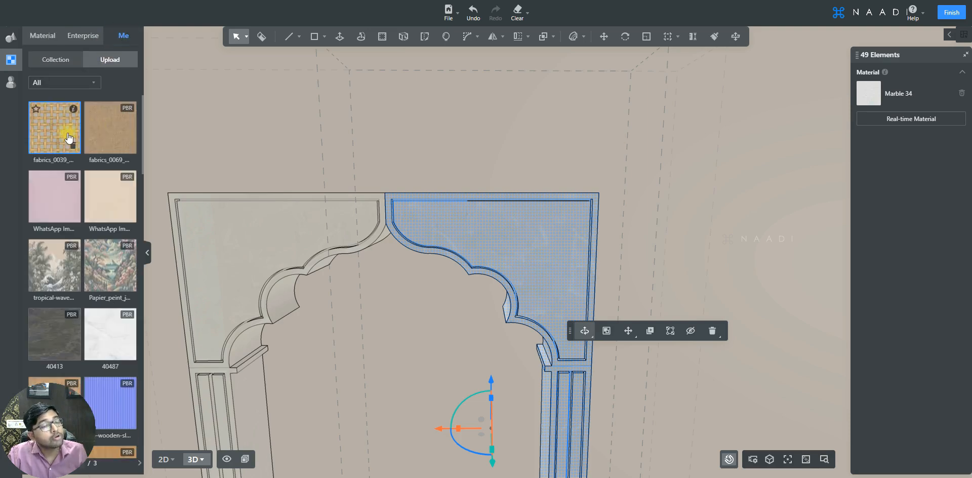
{"action": "mouse_move", "coordinate": [94, 195]}
{"action": "scroll", "coordinate": [94, 195], "scroll_direction": "down", "scroll_amount": 3}
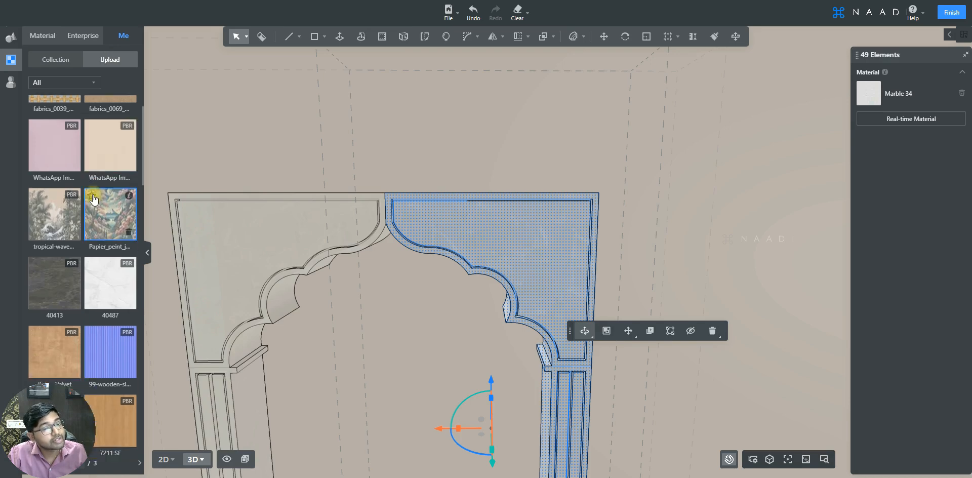
{"action": "left_click_drag", "start_coordinate": [56, 233], "coordinate": [482, 223]}
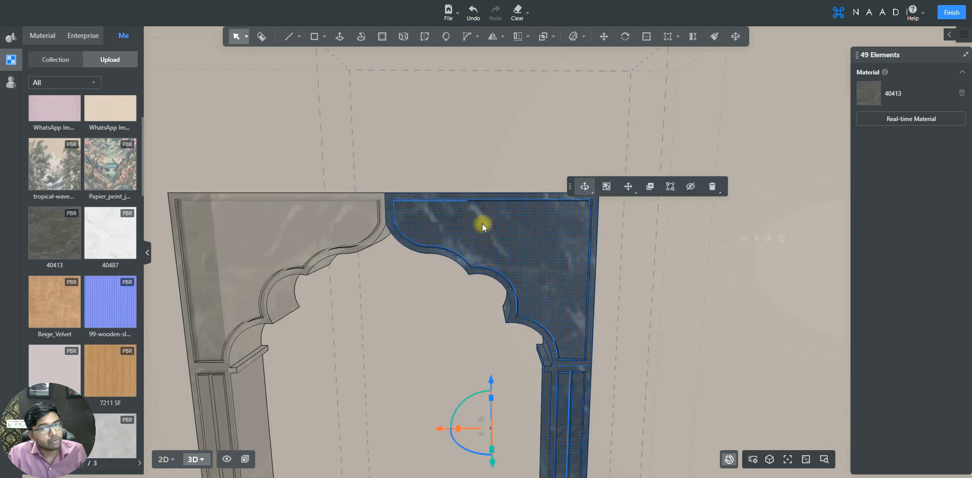
Step: Select the right half's recessed corner panel face and set its texture offset to 100 mm U and 150 mm V
{"action": "left_click", "coordinate": [509, 229]}
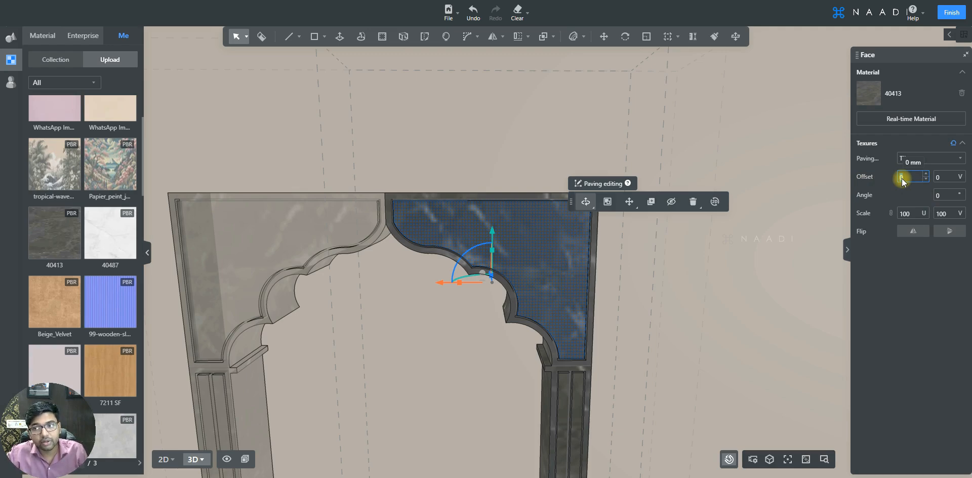
{"action": "type", "text": "50"}
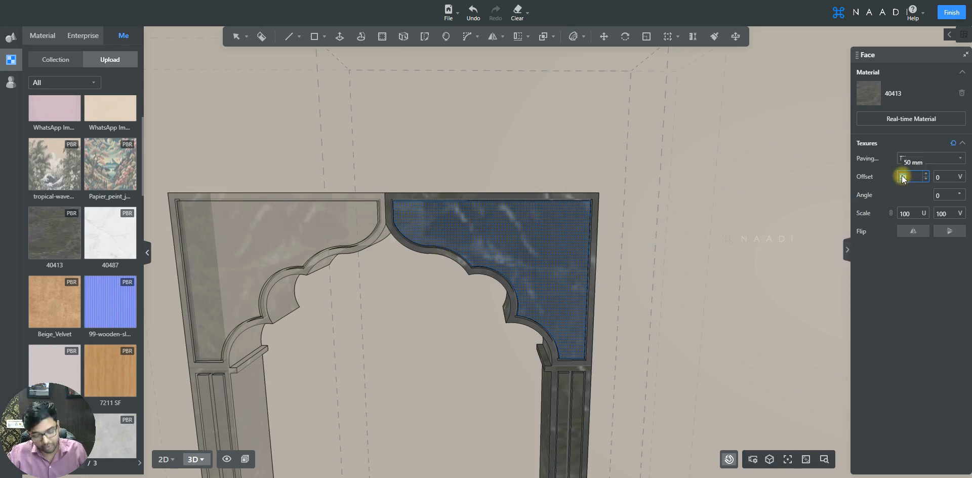
{"action": "type", "text": "100"}
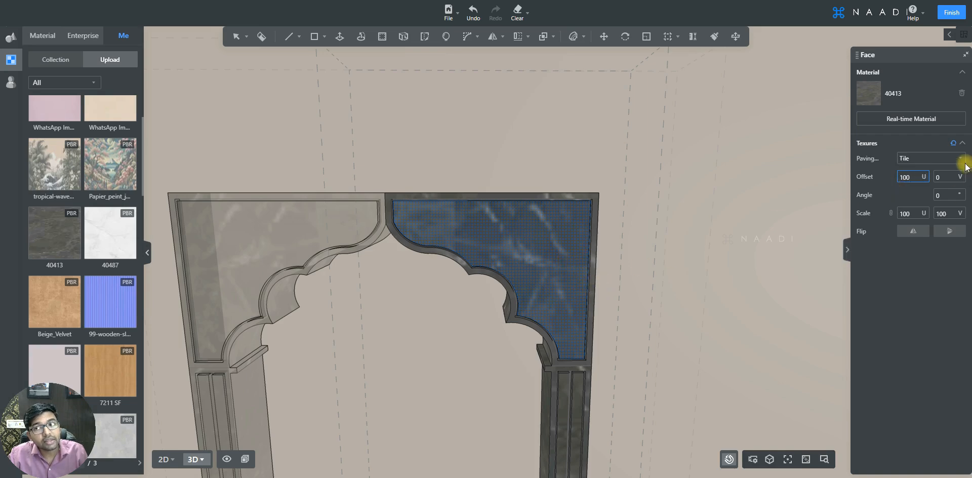
{"action": "left_click", "coordinate": [941, 177]}
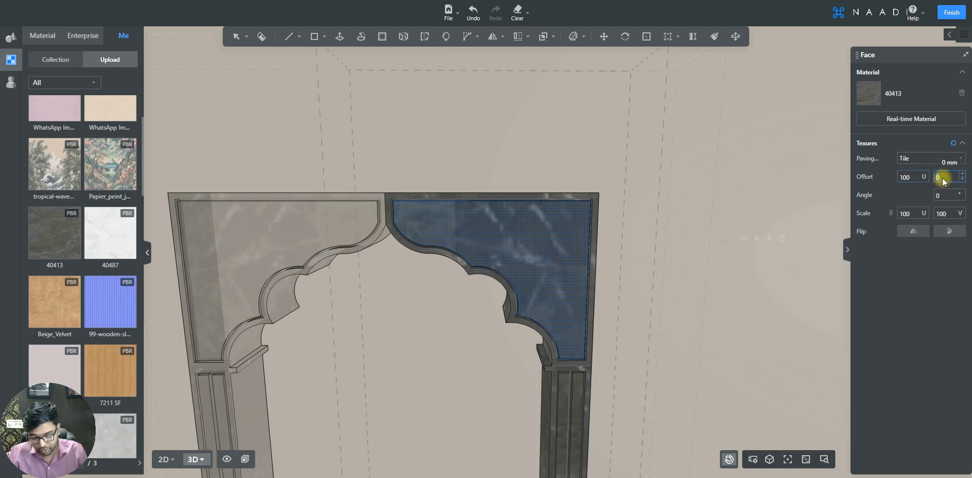
{"action": "type", "text": "25"}
{"action": "scroll", "coordinate": [942, 179], "scroll_direction": "up", "scroll_amount": 5}
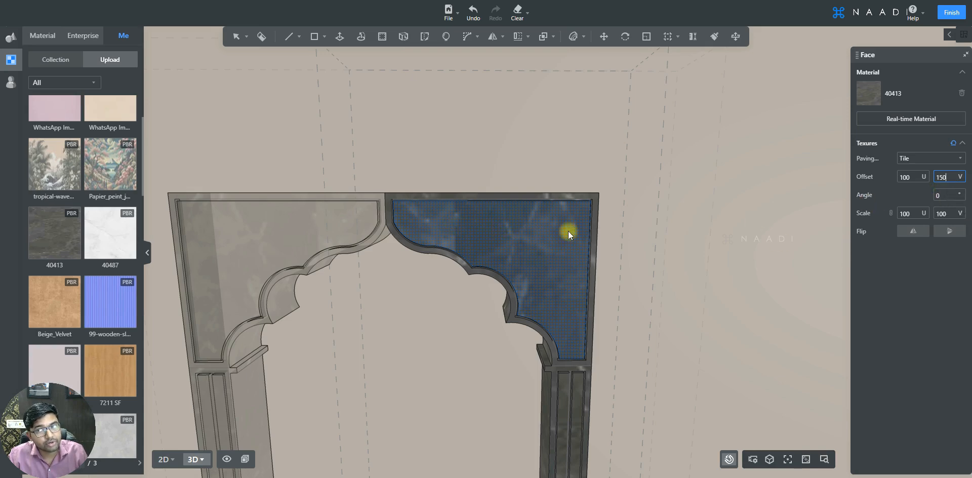
Step: Try a 45° texture angle on the corner panel face and set the angle to 90°
{"action": "left_click", "coordinate": [940, 197]}
{"action": "type", "text": "45"}
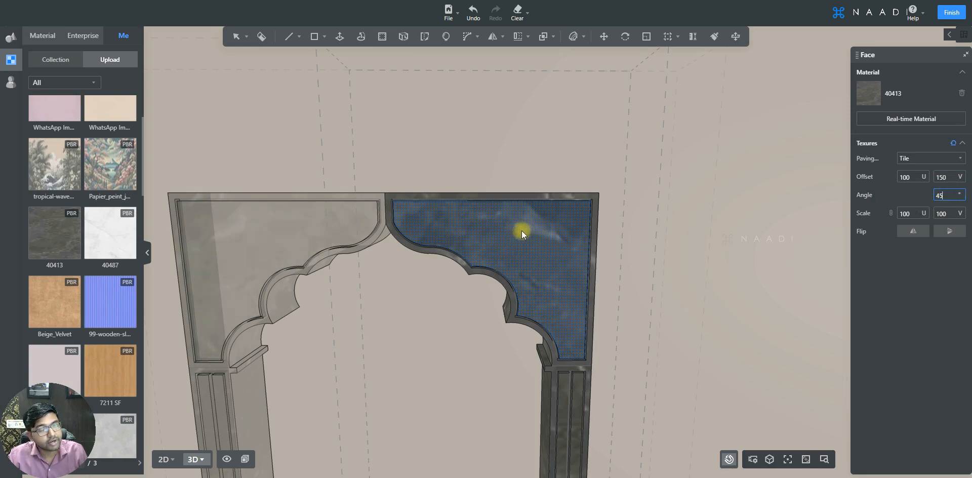
{"action": "double_click", "coordinate": [940, 197]}
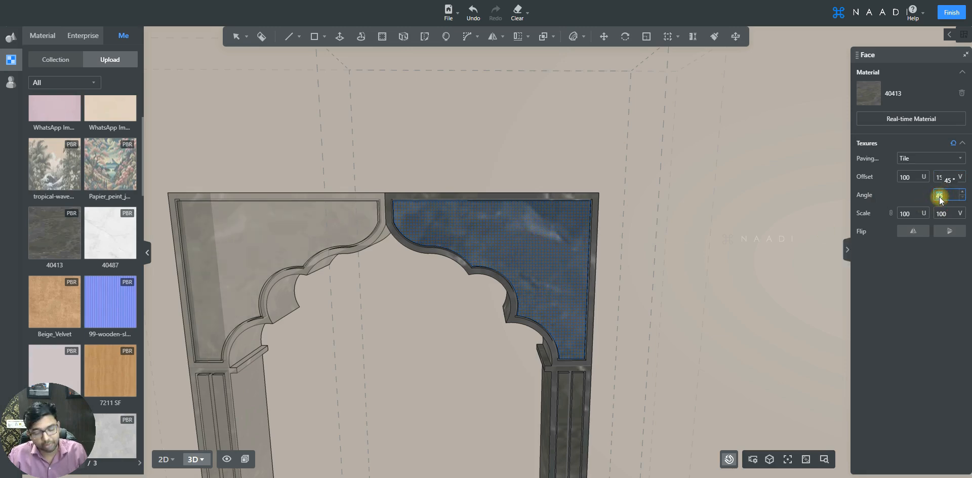
{"action": "type", "text": "90"}
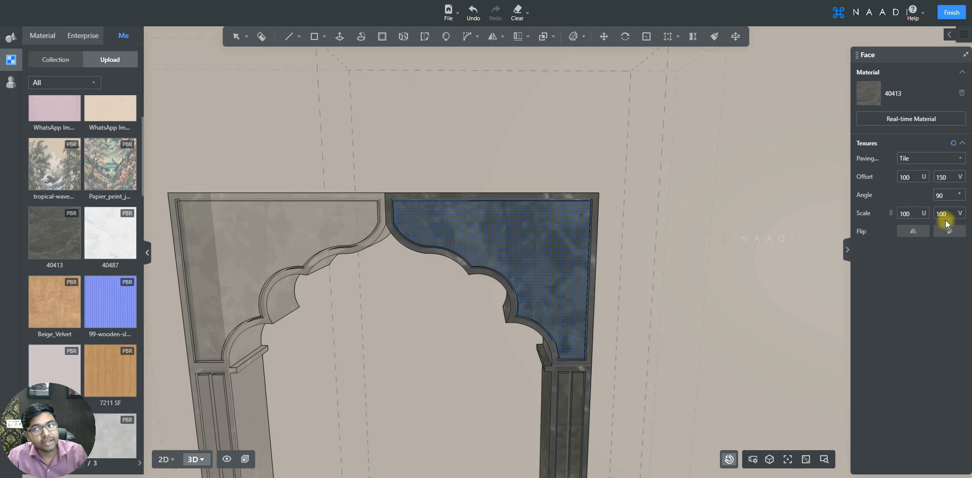
Step: Set the corner panel texture's scale to 50% in U and V and flip it horizontally and vertically
{"action": "double_click", "coordinate": [907, 214]}
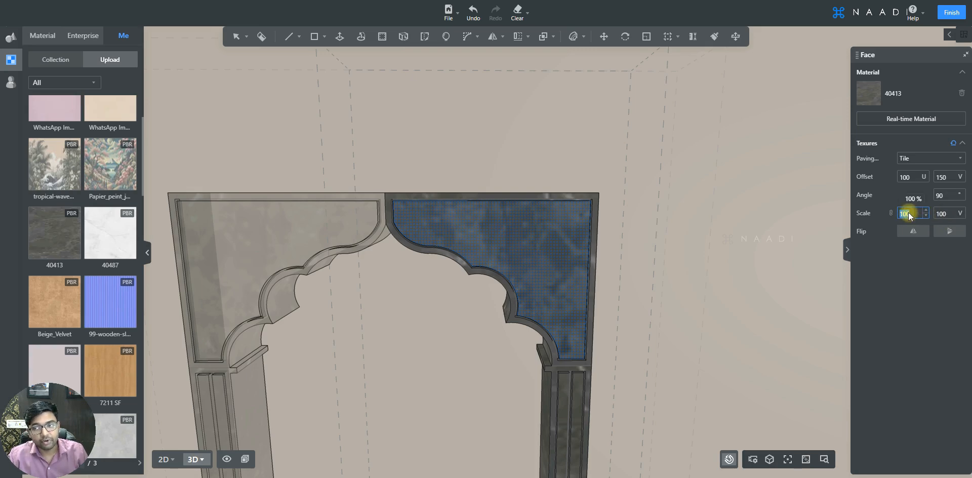
{"action": "type", "text": "50"}
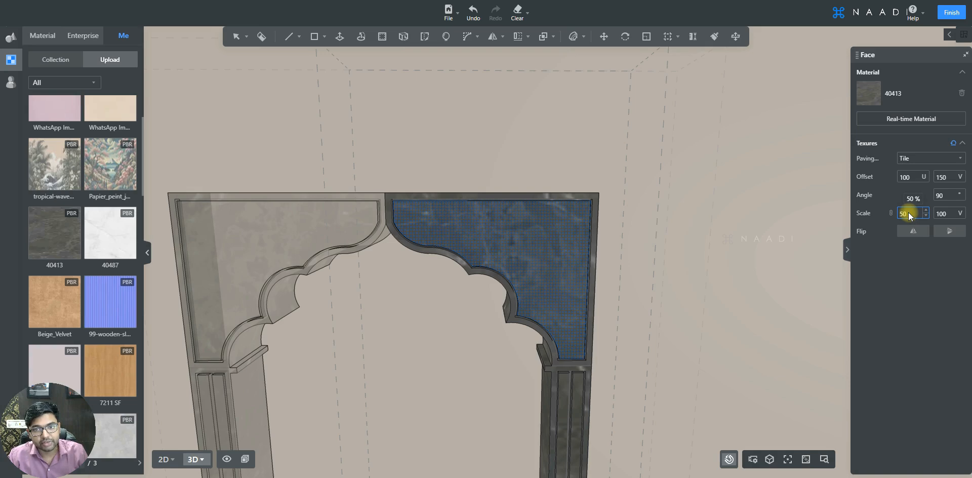
{"action": "double_click", "coordinate": [940, 213]}
{"action": "type", "text": "50"}
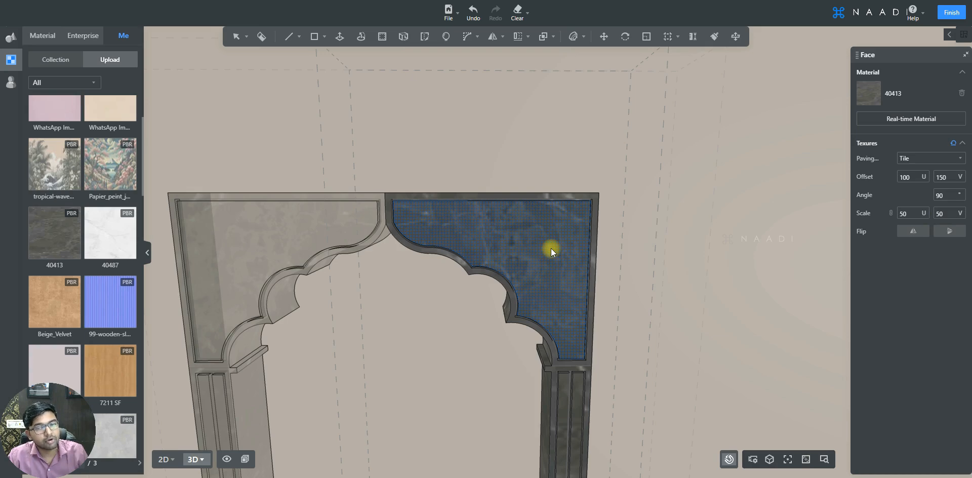
{"action": "left_click", "coordinate": [912, 233]}
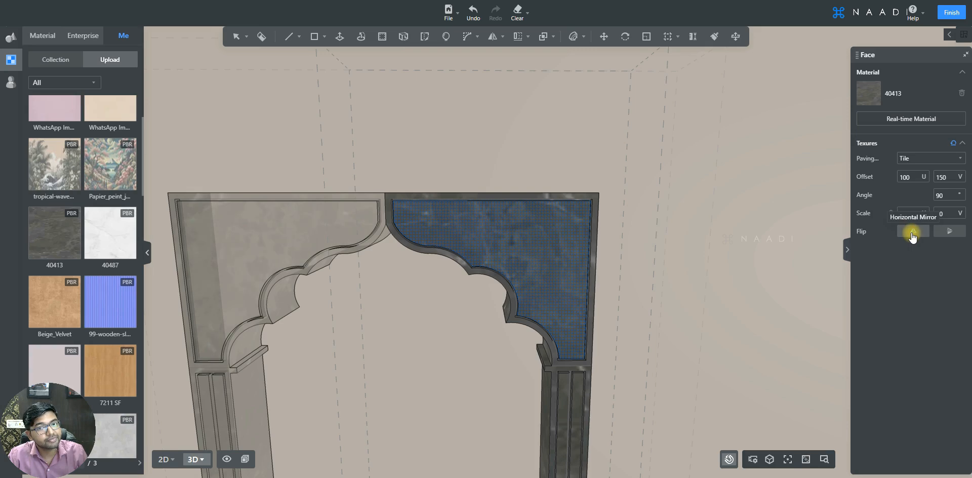
{"action": "left_click", "coordinate": [950, 232]}
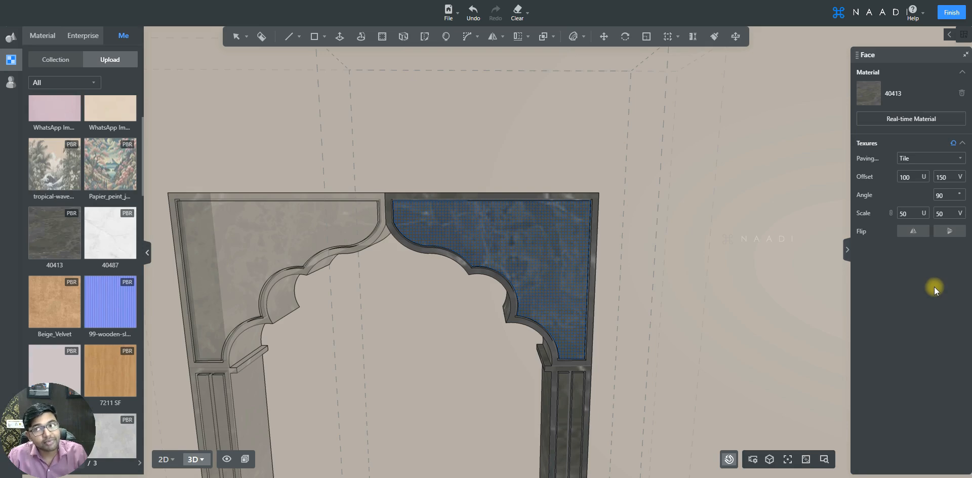
Step: Open the real-time material editor for the corner panel face with its Diffuse parameters expanded
{"action": "left_click", "coordinate": [925, 120]}
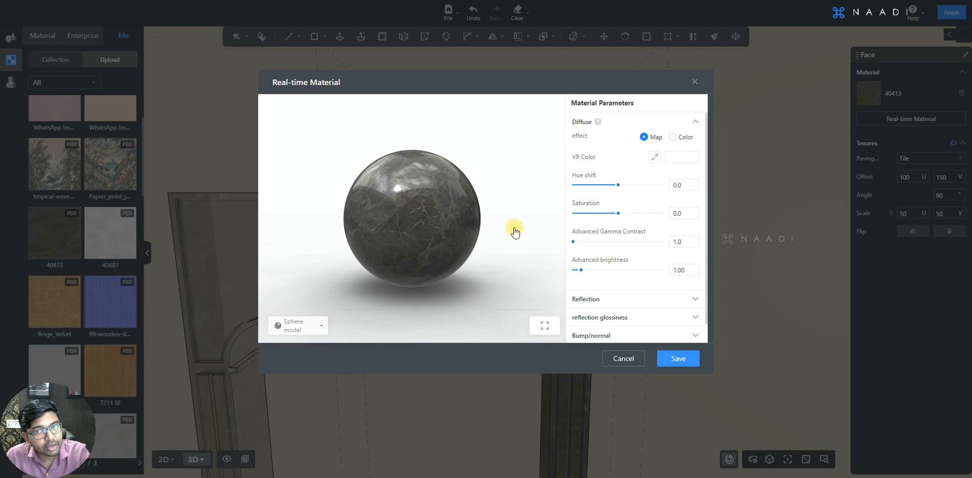
{"action": "left_click", "coordinate": [619, 123]}
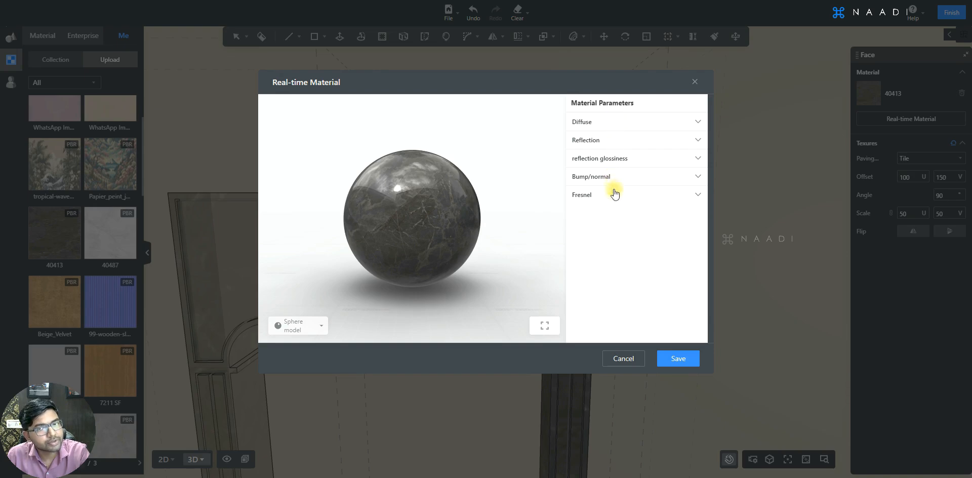
{"action": "left_click", "coordinate": [590, 123]}
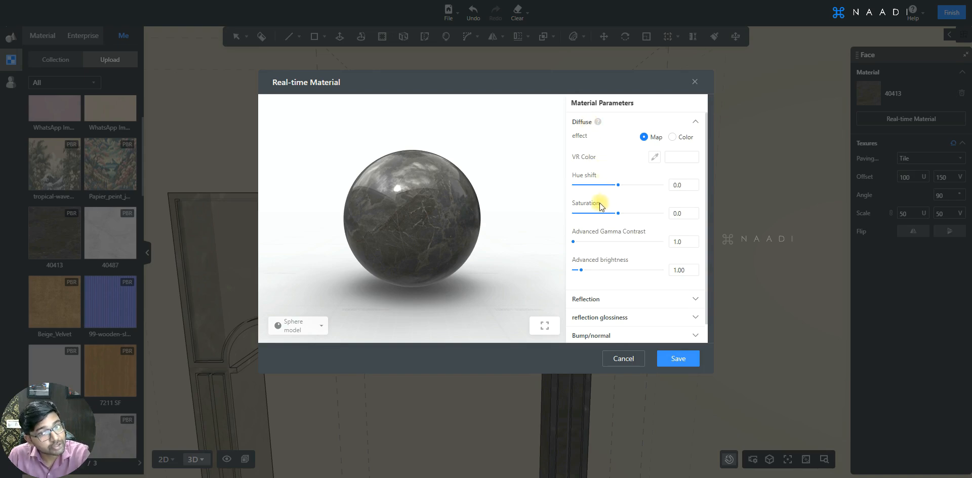
Step: Try Diffuse saturation values of -65.7 and 66.9 on the material and restore the saturation to 0.0
{"action": "left_click_drag", "start_coordinate": [590, 218], "coordinate": [588, 218]}
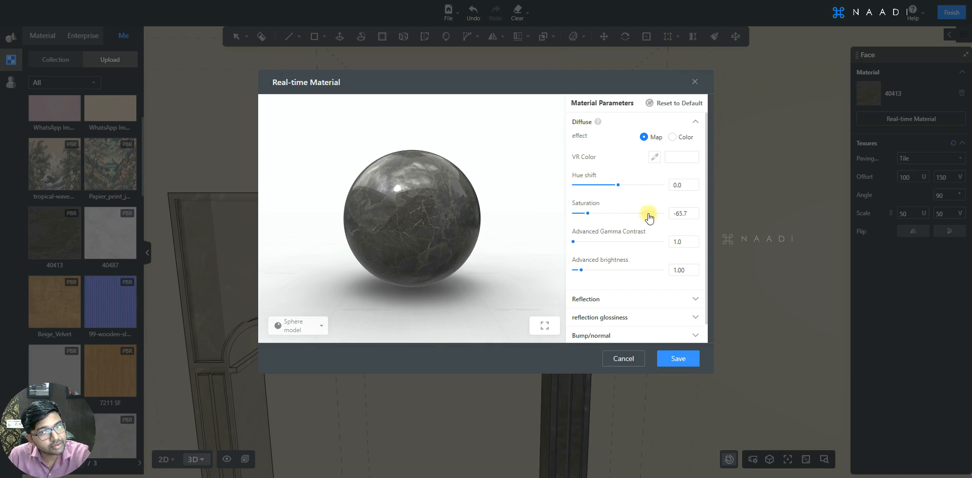
{"action": "left_click", "coordinate": [648, 213]}
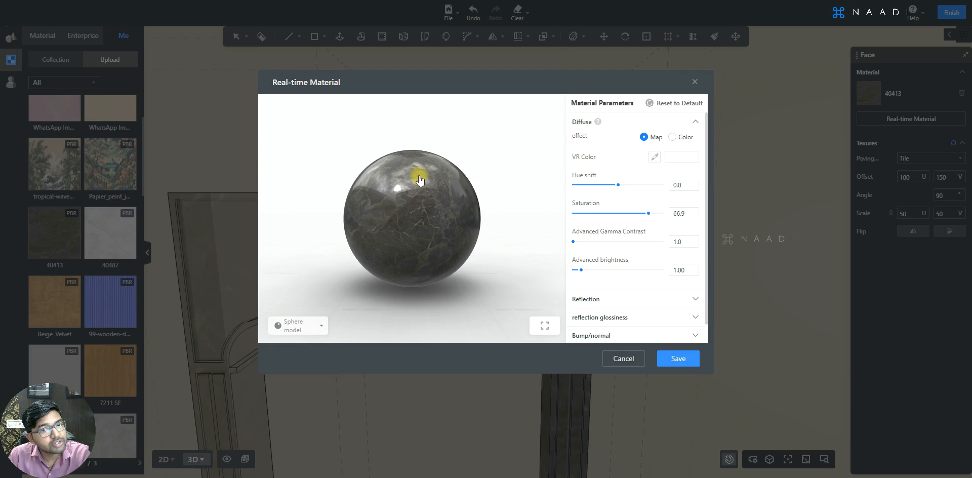
{"action": "left_click", "coordinate": [618, 213]}
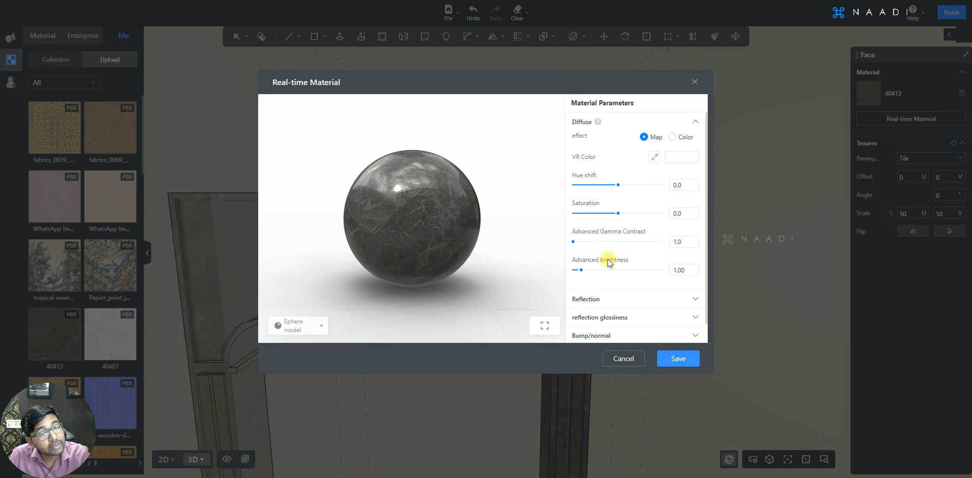
Step: Raise the material's advanced brightness to 4.20 in the Diffuse parameters
{"action": "left_click_drag", "start_coordinate": [582, 275], "coordinate": [602, 275]}
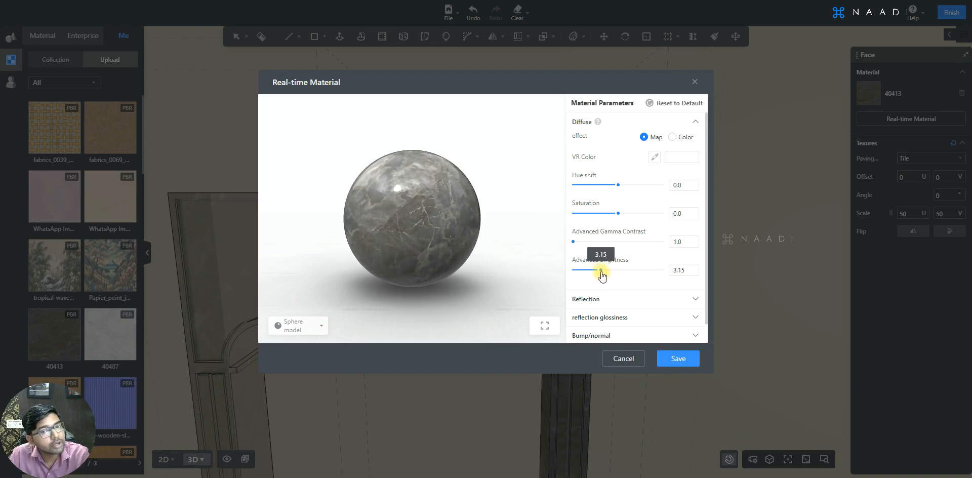
{"action": "left_click_drag", "start_coordinate": [631, 257], "coordinate": [617, 258]}
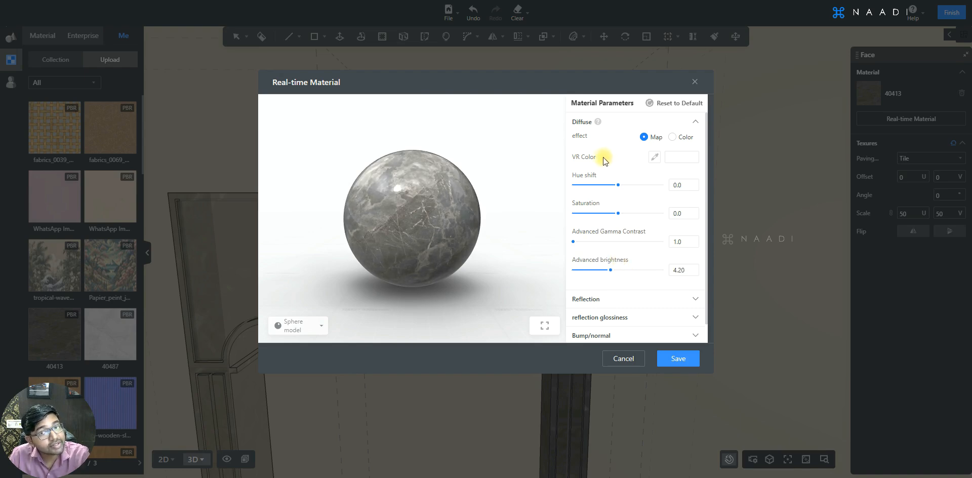
Step: Try a red #F56262 and other hues as the material's VR colour and return it to white
{"action": "left_click", "coordinate": [678, 161]}
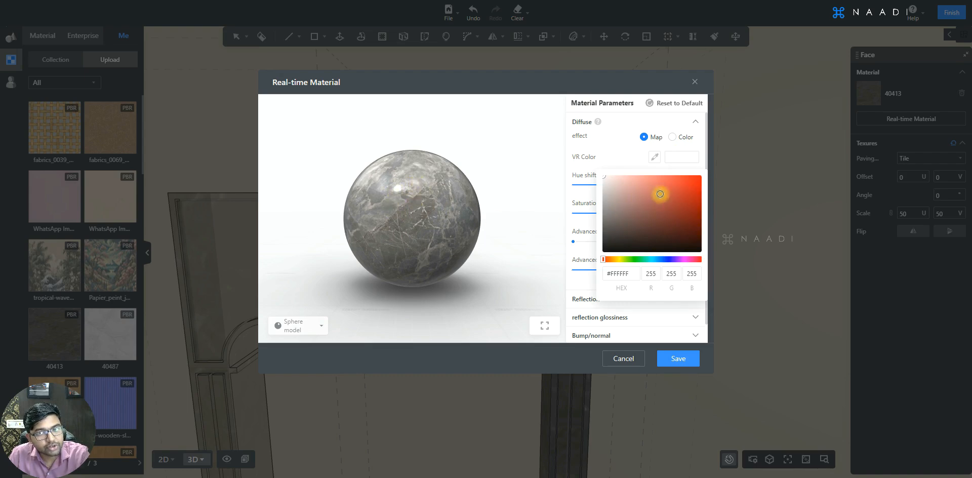
{"action": "left_click", "coordinate": [662, 178]}
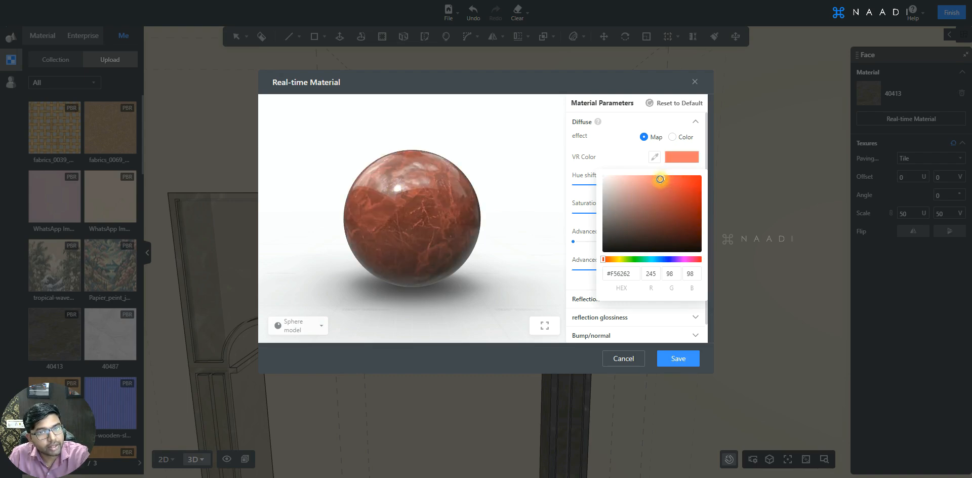
{"action": "left_click", "coordinate": [613, 259]}
{"action": "left_click", "coordinate": [622, 259]}
{"action": "left_click_drag", "start_coordinate": [626, 262], "coordinate": [682, 259]}
{"action": "left_click", "coordinate": [688, 200]}
{"action": "left_click_drag", "start_coordinate": [688, 200], "coordinate": [590, 175]}
{"action": "left_click", "coordinate": [585, 174]}
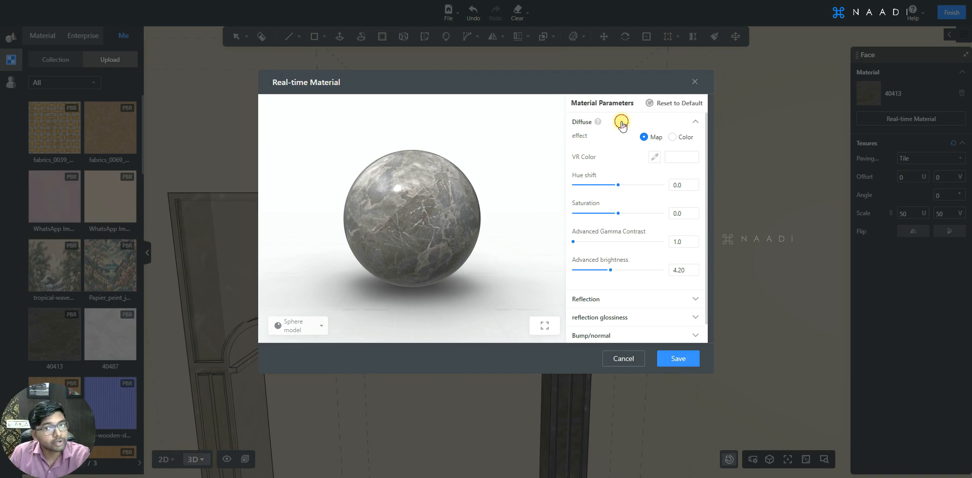
Step: Switch the material's Reflection effect to Color, try greys and reds such as #A19D9D and #D15656, and return it to near-white
{"action": "left_click", "coordinate": [622, 122]}
{"action": "left_click", "coordinate": [617, 147]}
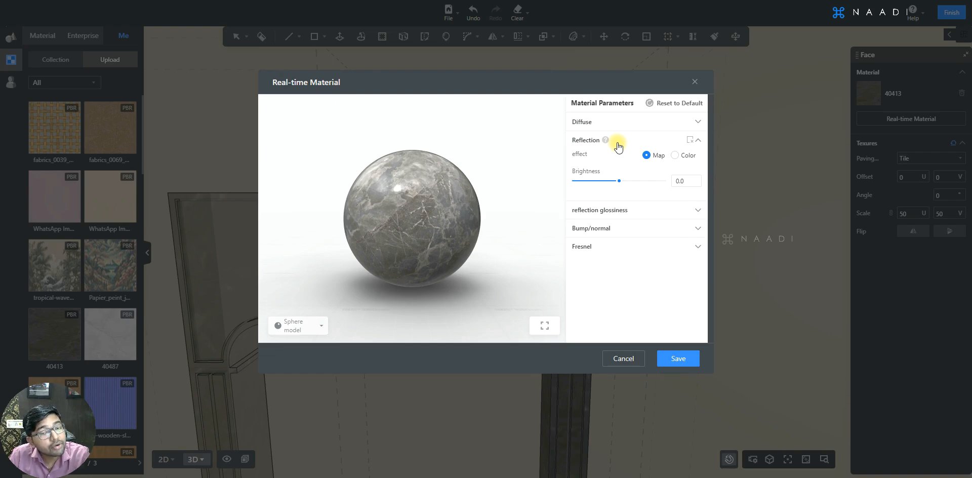
{"action": "left_click", "coordinate": [675, 155]}
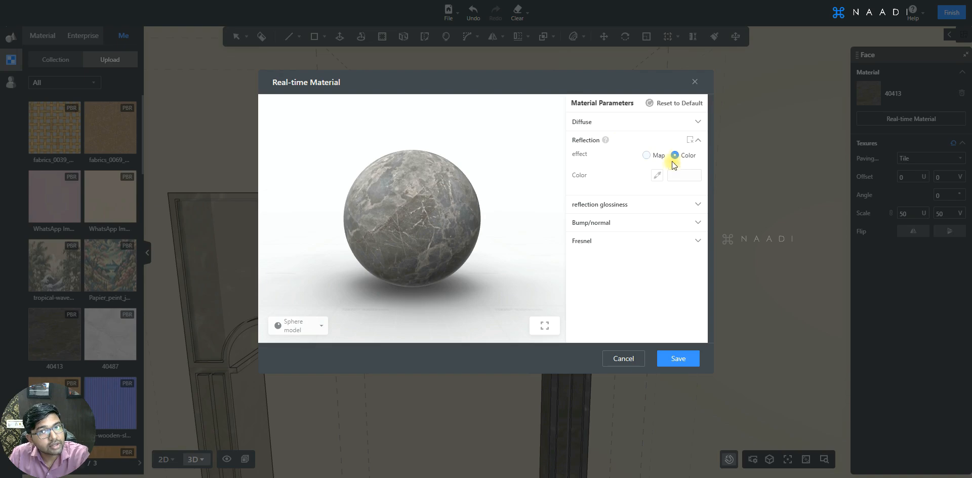
{"action": "left_click", "coordinate": [679, 176]}
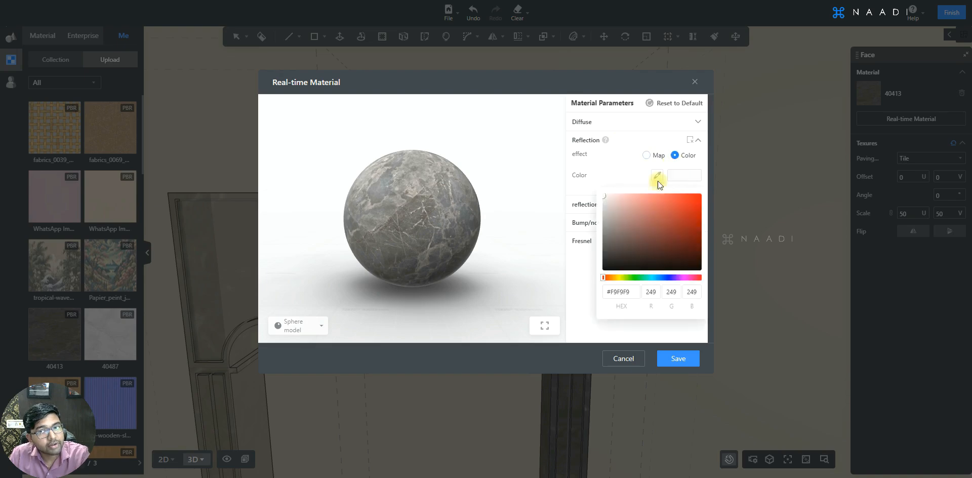
{"action": "left_click", "coordinate": [604, 222]}
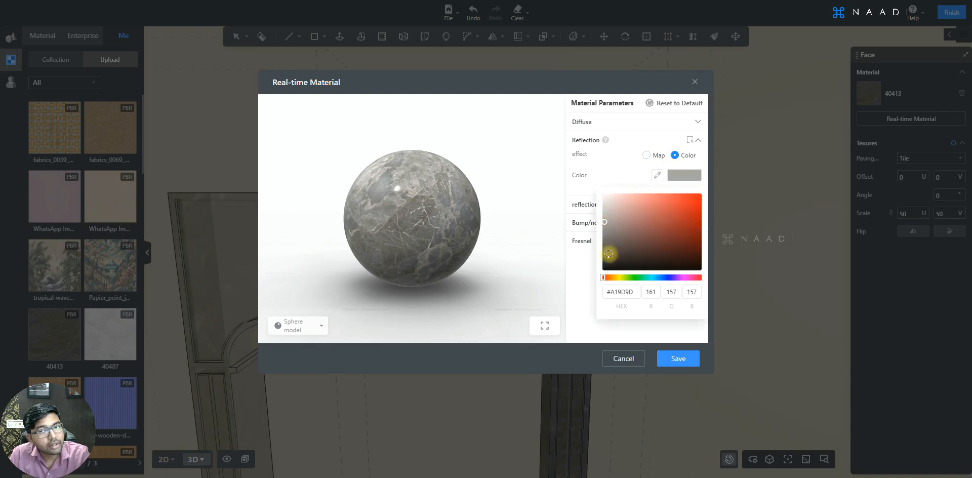
{"action": "left_click", "coordinate": [605, 261]}
{"action": "left_click", "coordinate": [660, 206]}
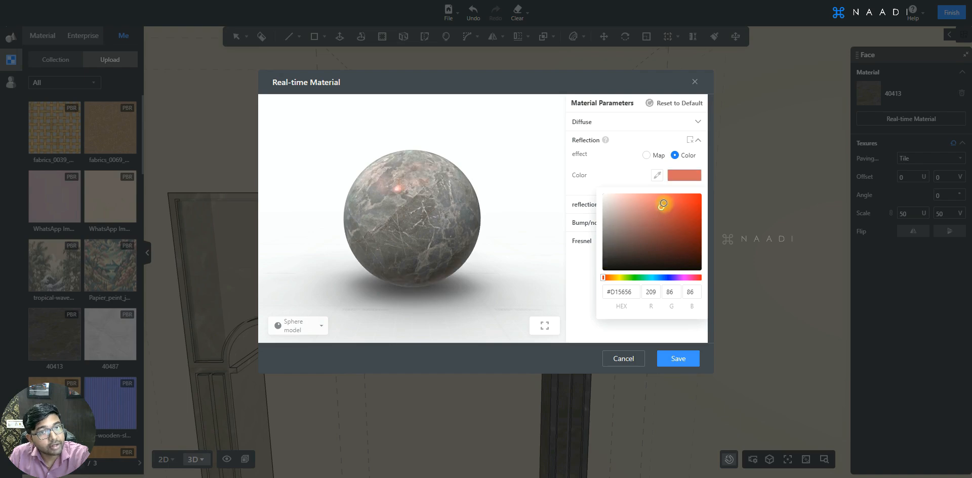
{"action": "left_click", "coordinate": [672, 198]}
{"action": "mouse_move", "coordinate": [607, 195]}
{"action": "left_mouse_down"}
{"action": "mouse_move", "coordinate": [631, 198]}
{"action": "mouse_move", "coordinate": [600, 186]}
{"action": "left_mouse_up"}
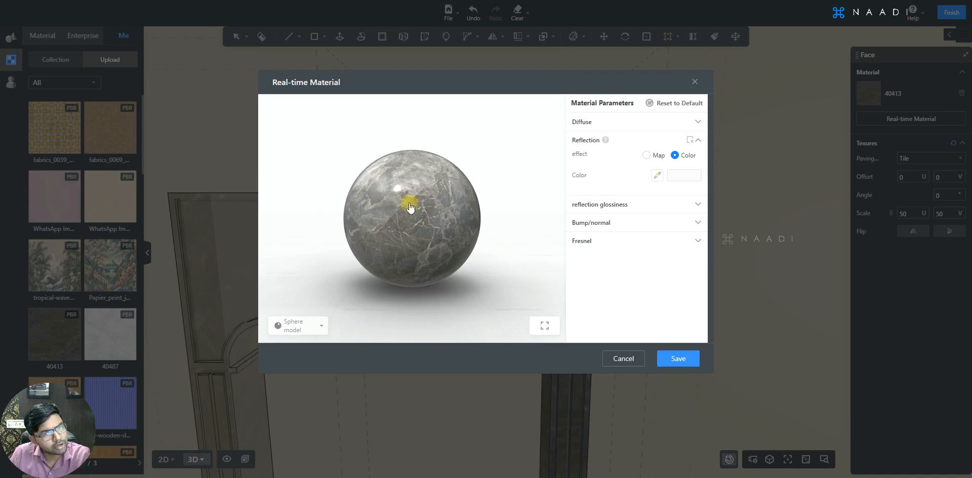
{"action": "left_click_drag", "start_coordinate": [407, 196], "coordinate": [430, 203]}
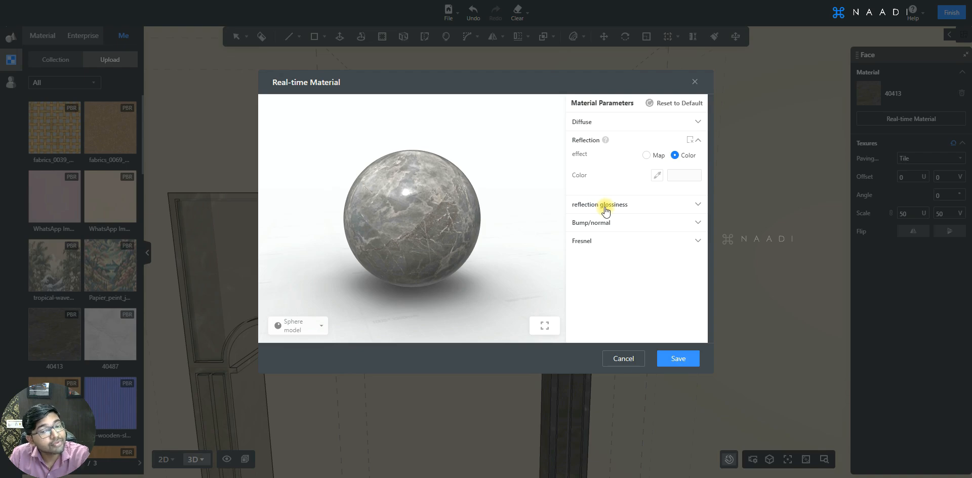
Step: Try brightness values of -10 and -20 for the material's reflection glossiness map
{"action": "left_click", "coordinate": [606, 207]}
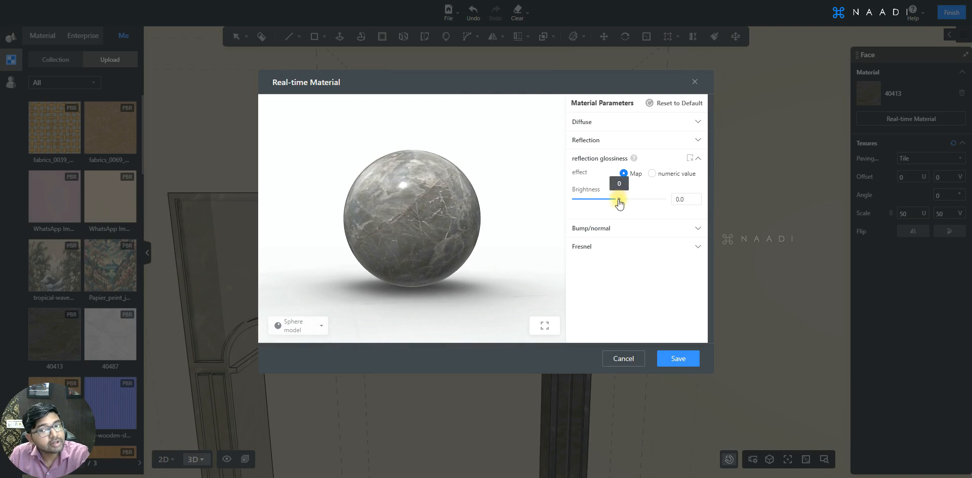
{"action": "left_click_drag", "start_coordinate": [404, 196], "coordinate": [448, 199]}
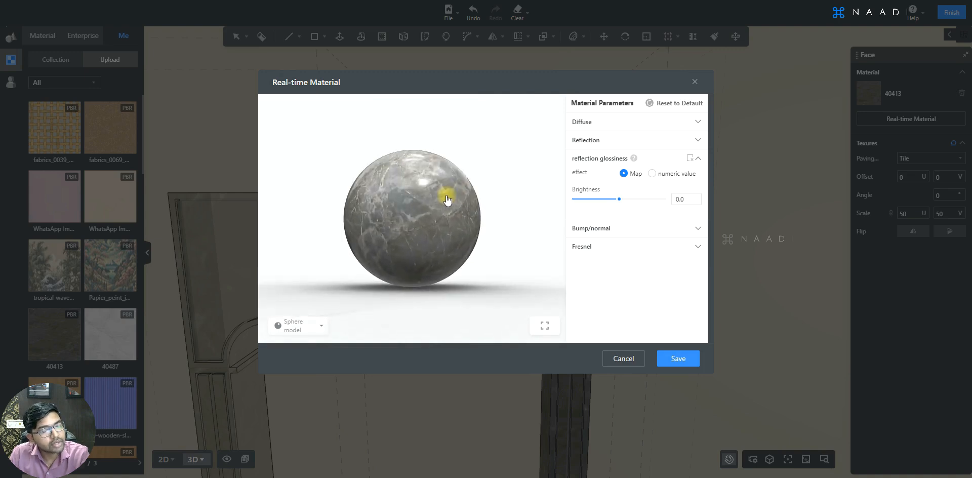
{"action": "double_click", "coordinate": [680, 199]}
{"action": "type", "text": "-10"}
{"action": "key", "text": "Return"}
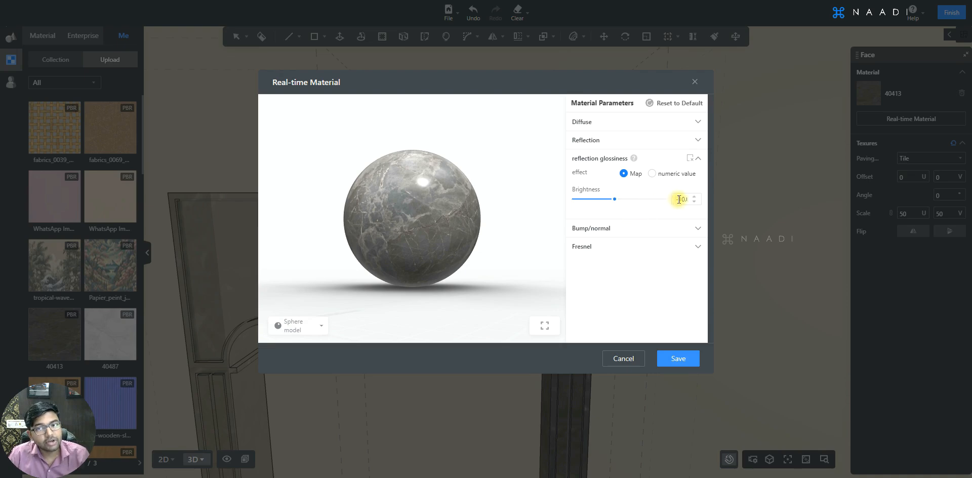
{"action": "double_click", "coordinate": [681, 200]}
{"action": "type", "text": "-20"}
{"action": "key", "text": "Return"}
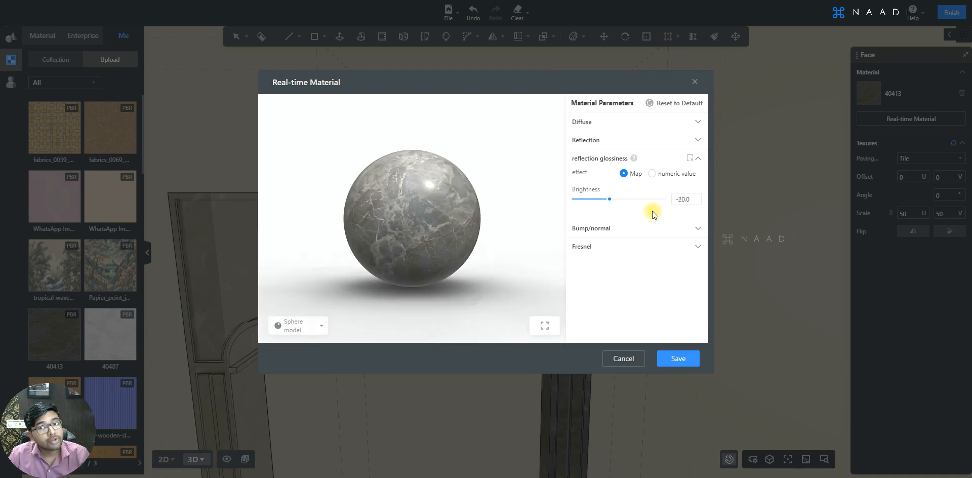
Step: Try reflection glossiness brightness values of -30 and -50, and settle on 7.5
{"action": "double_click", "coordinate": [681, 200]}
{"action": "type", "text": "-30"}
{"action": "key", "text": "Return"}
{"action": "left_click_drag", "start_coordinate": [454, 228], "coordinate": [418, 219]}
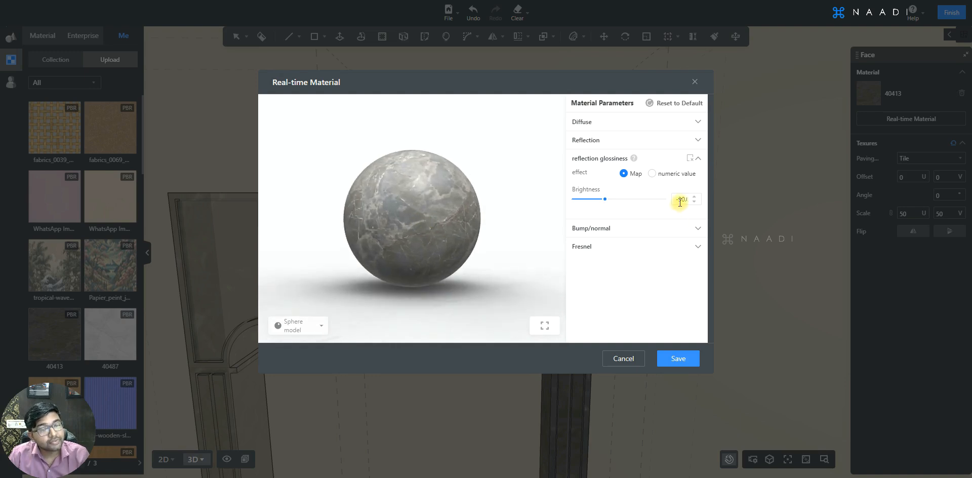
{"action": "double_click", "coordinate": [681, 201]}
{"action": "type", "text": "-50"}
{"action": "key", "text": "Return"}
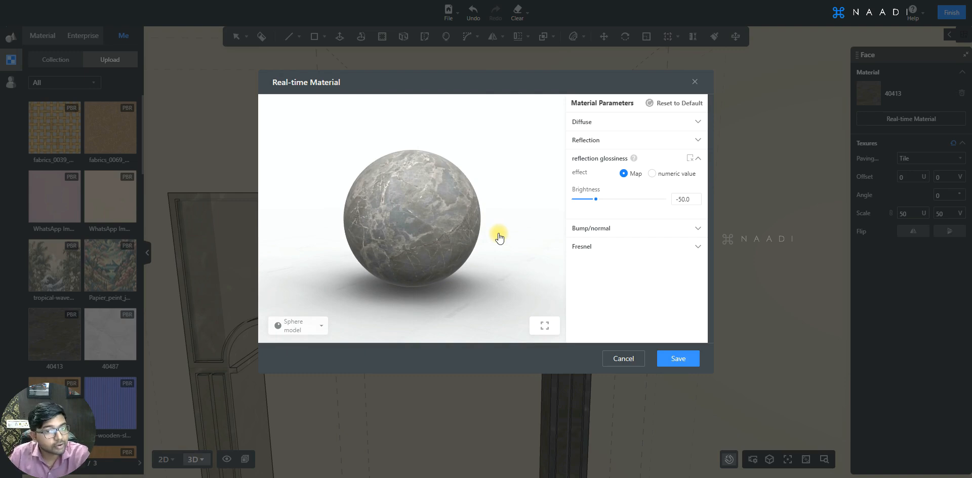
{"action": "left_click", "coordinate": [622, 199]}
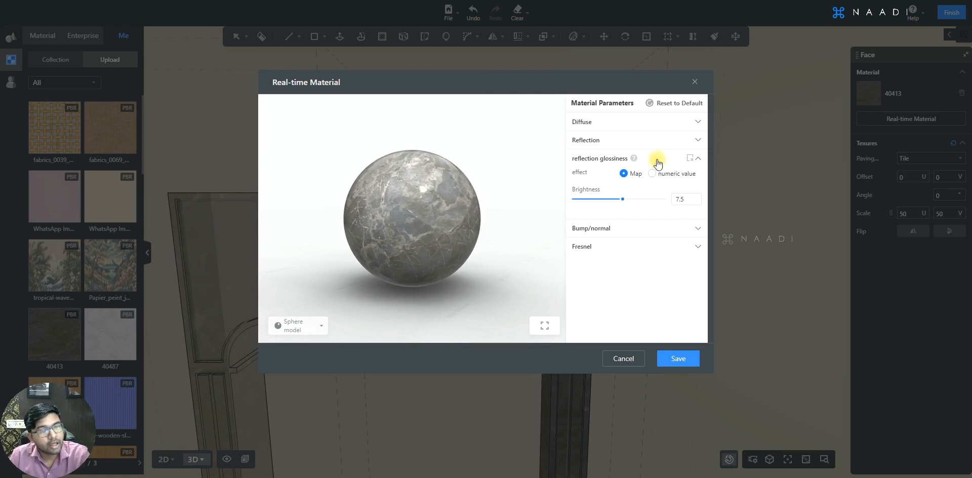
{"action": "left_click", "coordinate": [657, 160]}
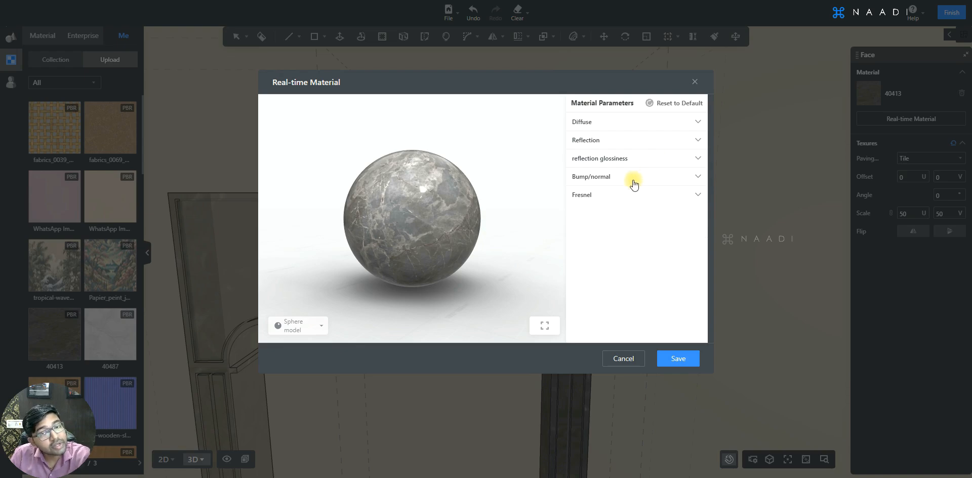
Step: Try a bump scale of 96.8 in the Bump/normal parameters and save the real-time material
{"action": "scroll", "coordinate": [415, 195], "scroll_direction": "up", "scroll_amount": 5}
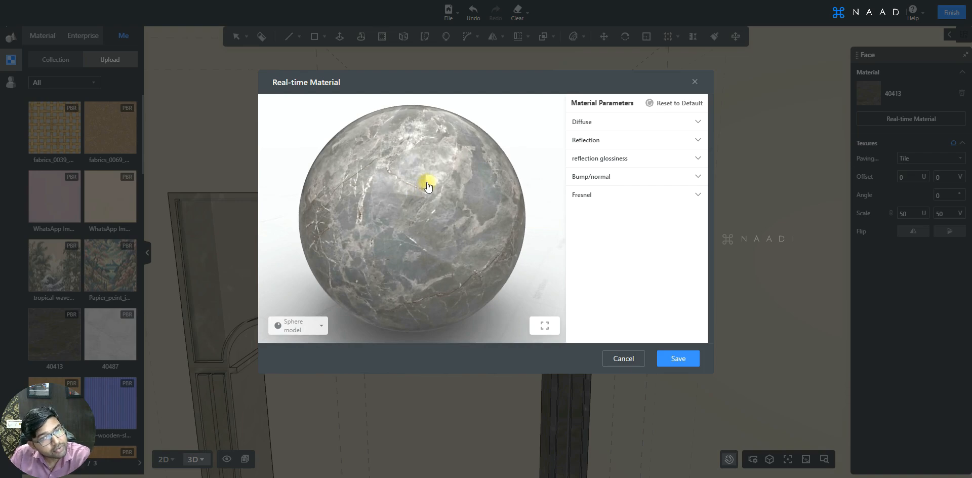
{"action": "left_click", "coordinate": [644, 177]}
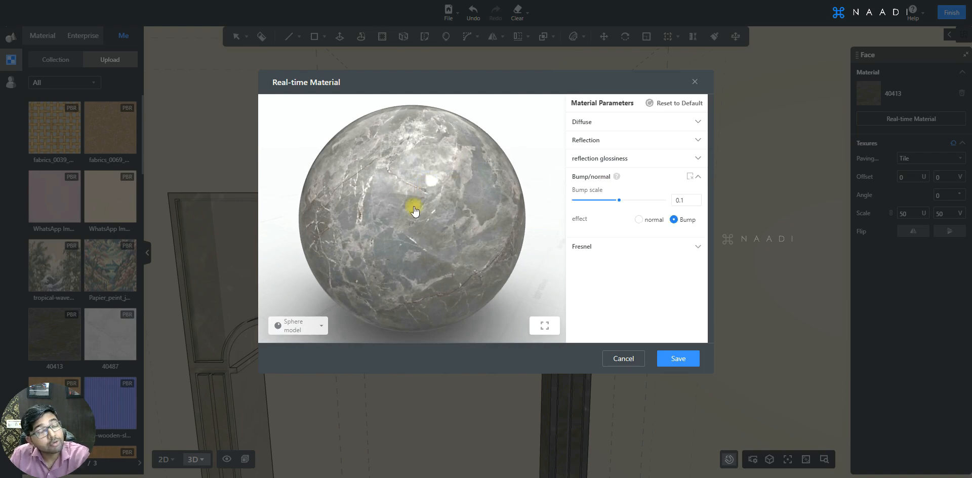
{"action": "scroll", "coordinate": [409, 198], "scroll_direction": "up", "scroll_amount": 5}
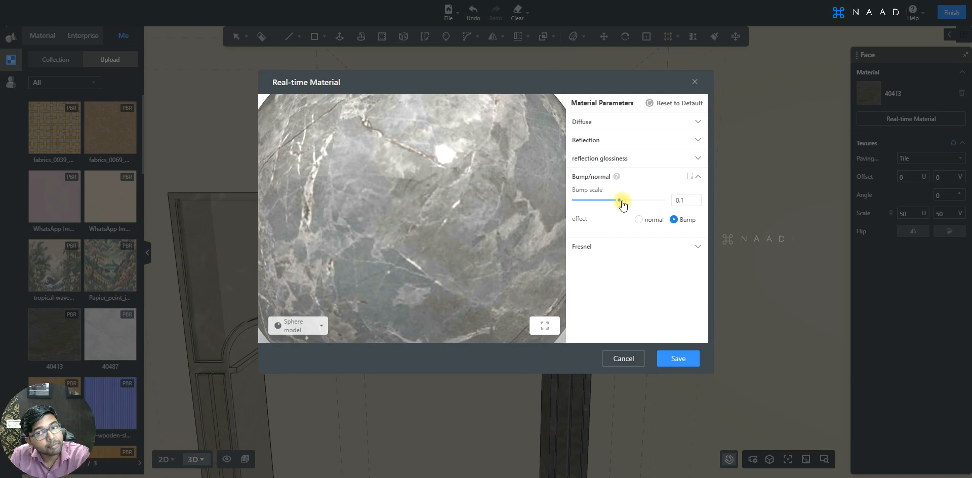
{"action": "mouse_move", "coordinate": [621, 203]}
{"action": "left_click_drag", "start_coordinate": [621, 203], "coordinate": [665, 200]}
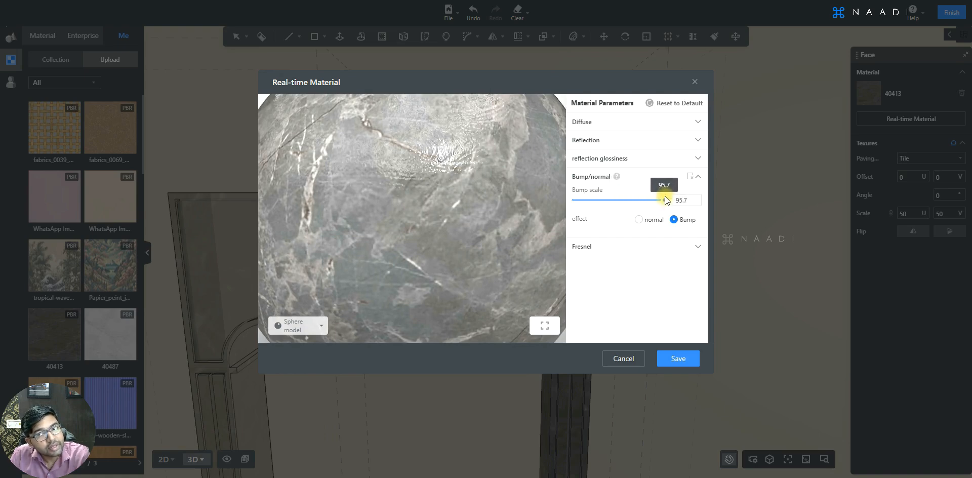
{"action": "left_click_drag", "start_coordinate": [442, 199], "coordinate": [448, 174]}
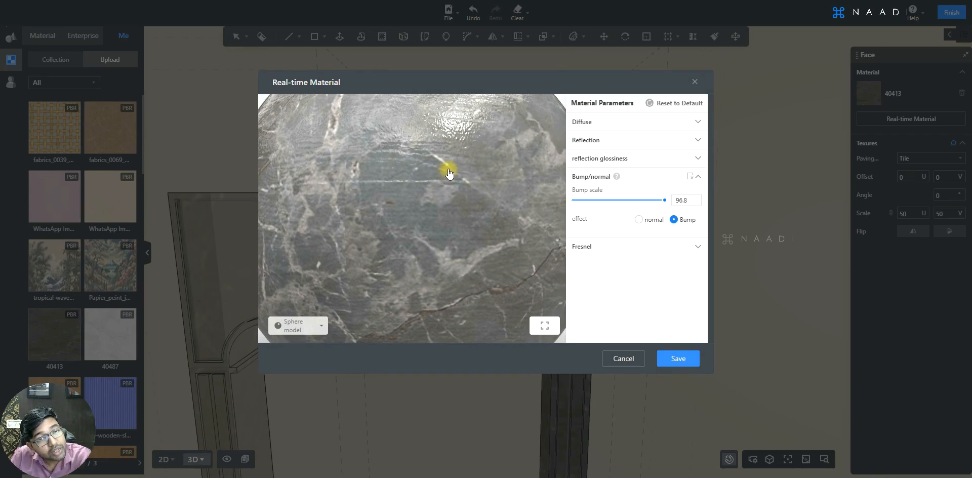
{"action": "left_click", "coordinate": [650, 178]}
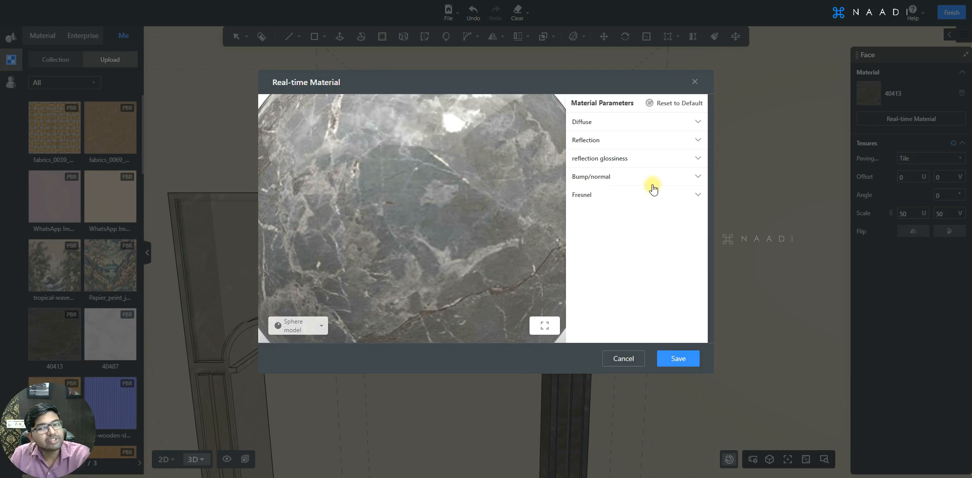
{"action": "scroll", "coordinate": [516, 211], "scroll_direction": "down", "scroll_amount": 5}
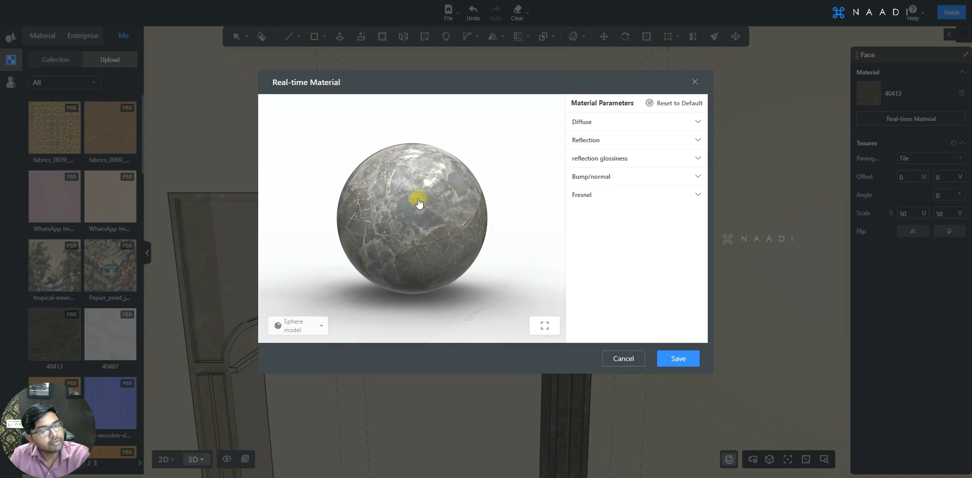
{"action": "left_click", "coordinate": [678, 359]}
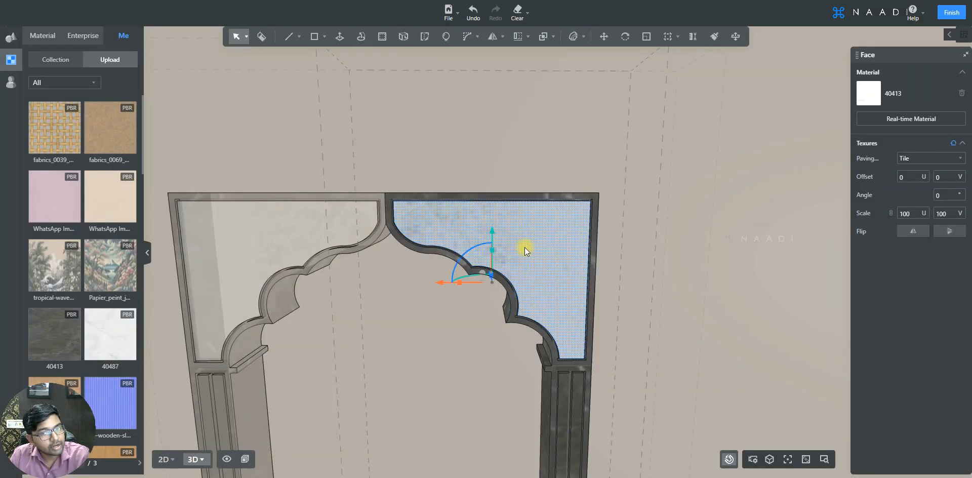
Step: Sample the corner panel's white marble with the material brush and apply it to the rest of the arch
{"action": "scroll", "coordinate": [524, 245], "scroll_direction": "down", "scroll_amount": 1}
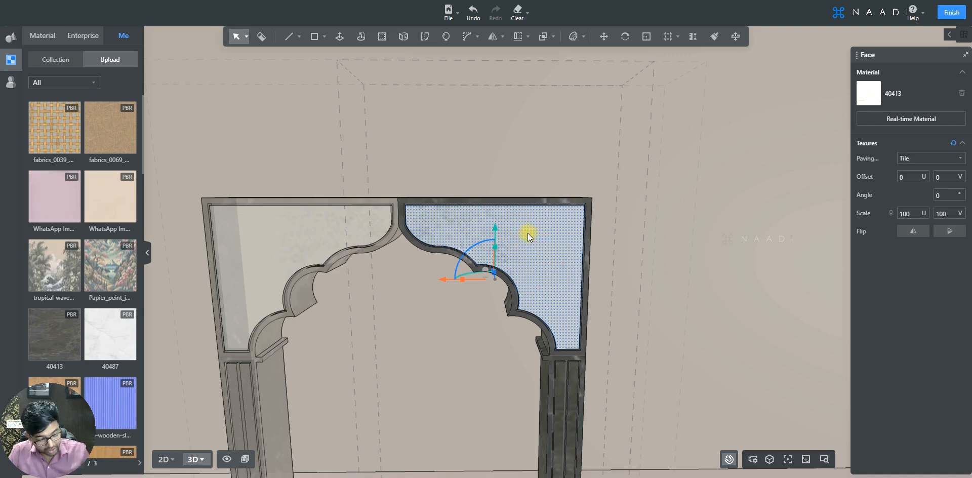
{"action": "key", "text": "m"}
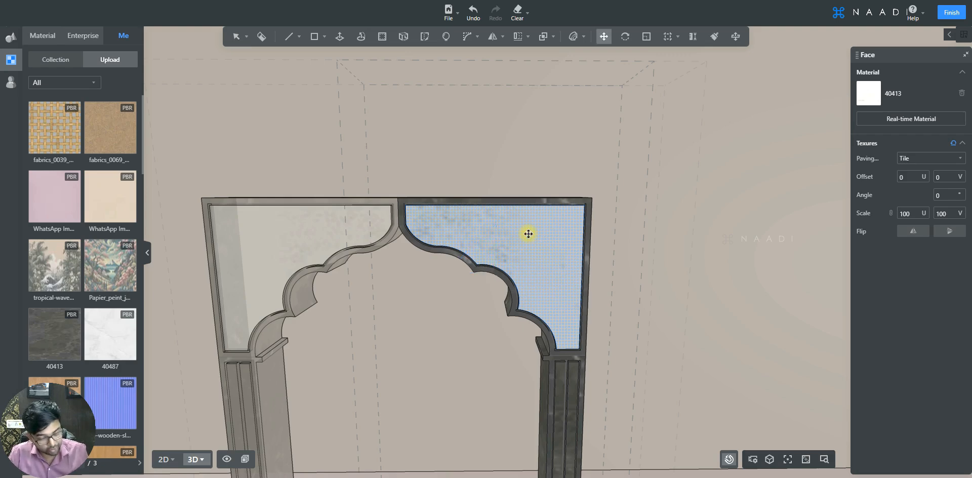
{"action": "key", "text": "b"}
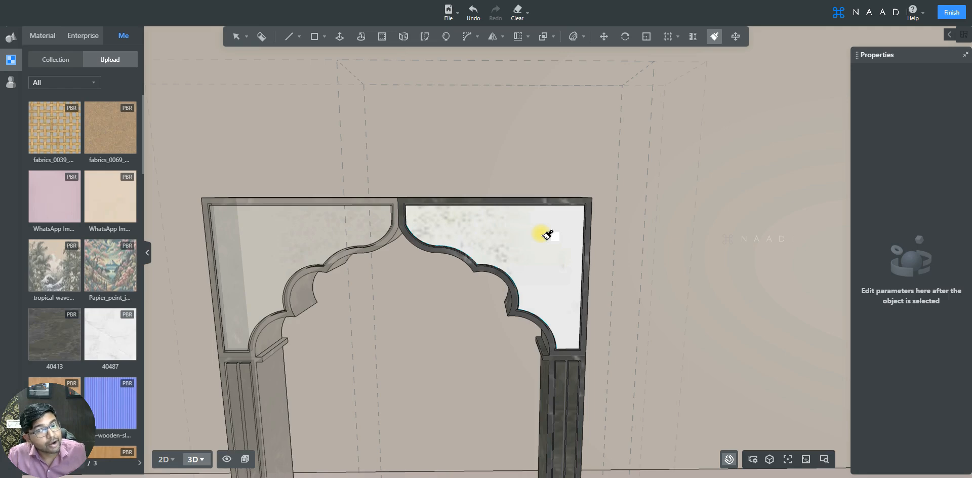
{"action": "left_click", "coordinate": [546, 234]}
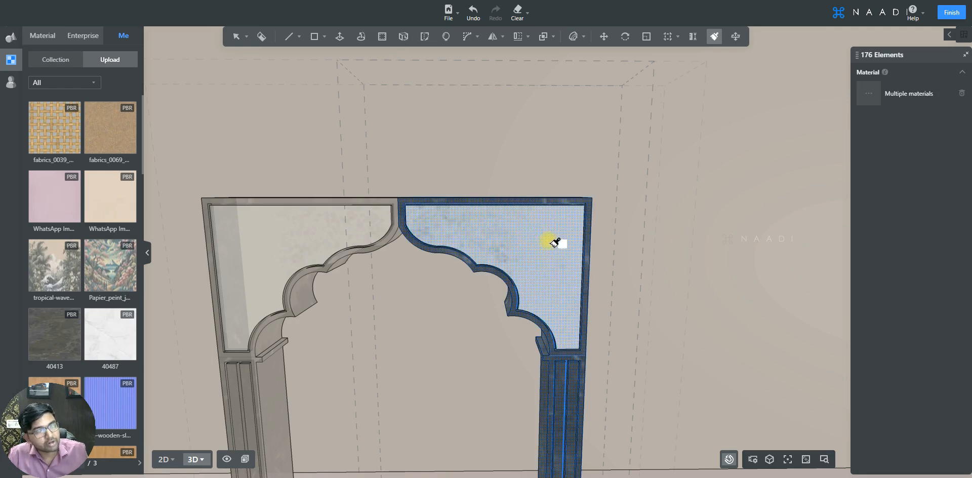
{"action": "left_click", "coordinate": [575, 374]}
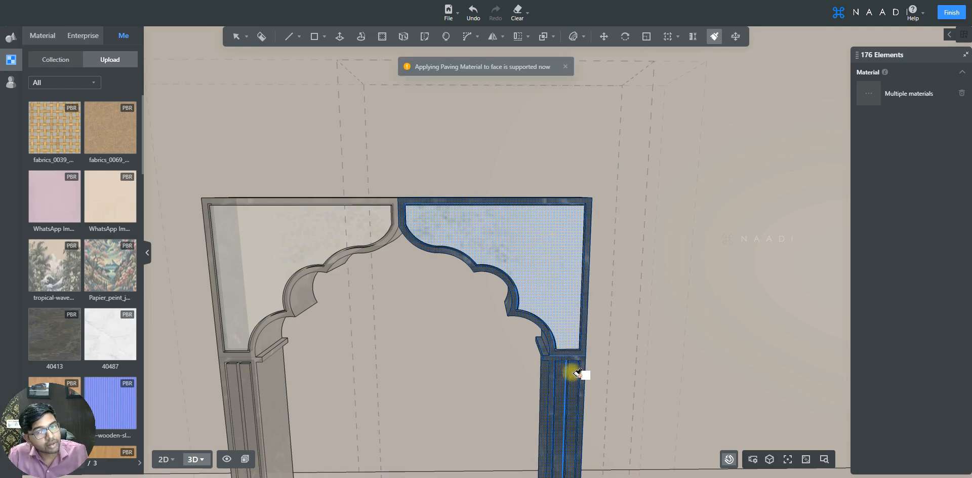
{"action": "left_click", "coordinate": [543, 250]}
{"action": "key", "text": "Escape"}
{"action": "key", "text": "Escape"}
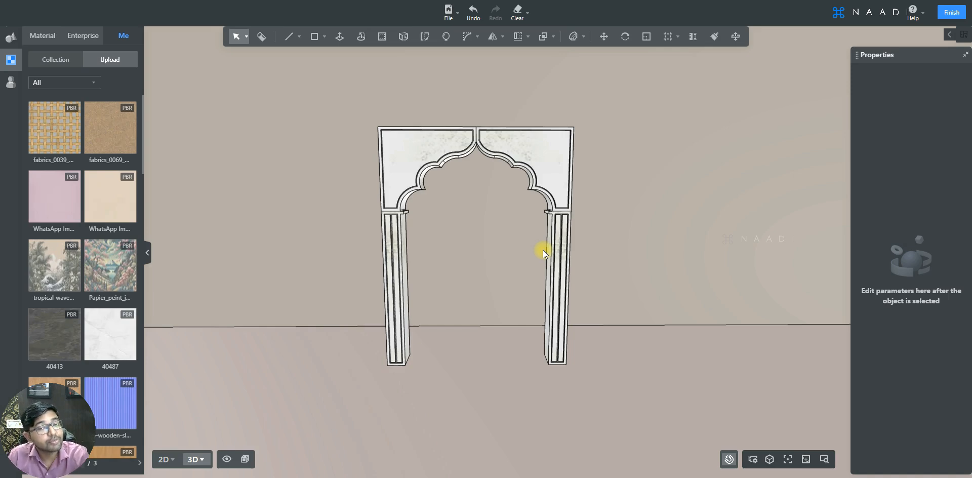